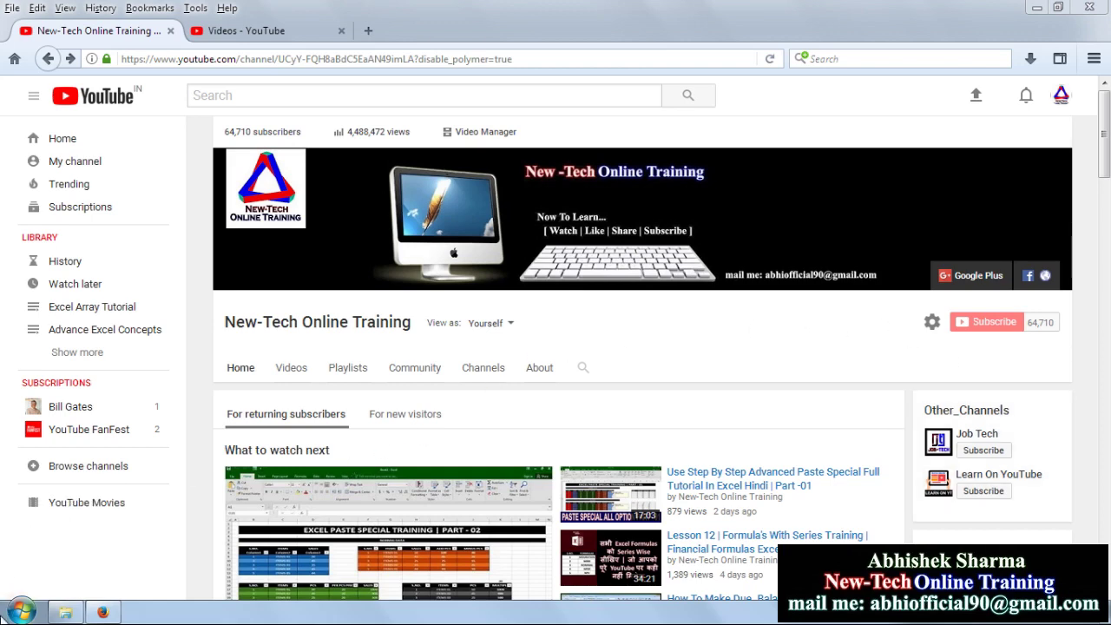
Step: Launch Excel 2016 from the Windows Start menu
{"action": "left_click", "coordinate": [21, 613]}
{"action": "left_click", "coordinate": [127, 245]}
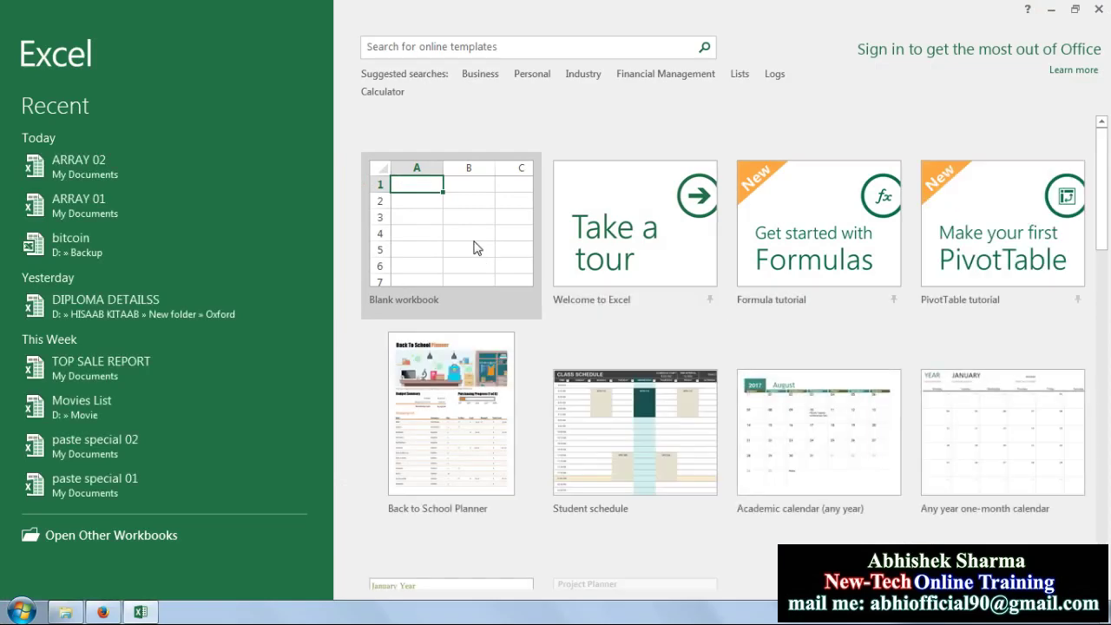
Step: Create a new blank workbook, Book1, and select a cell on Sheet1
{"action": "left_click", "coordinate": [449, 246]}
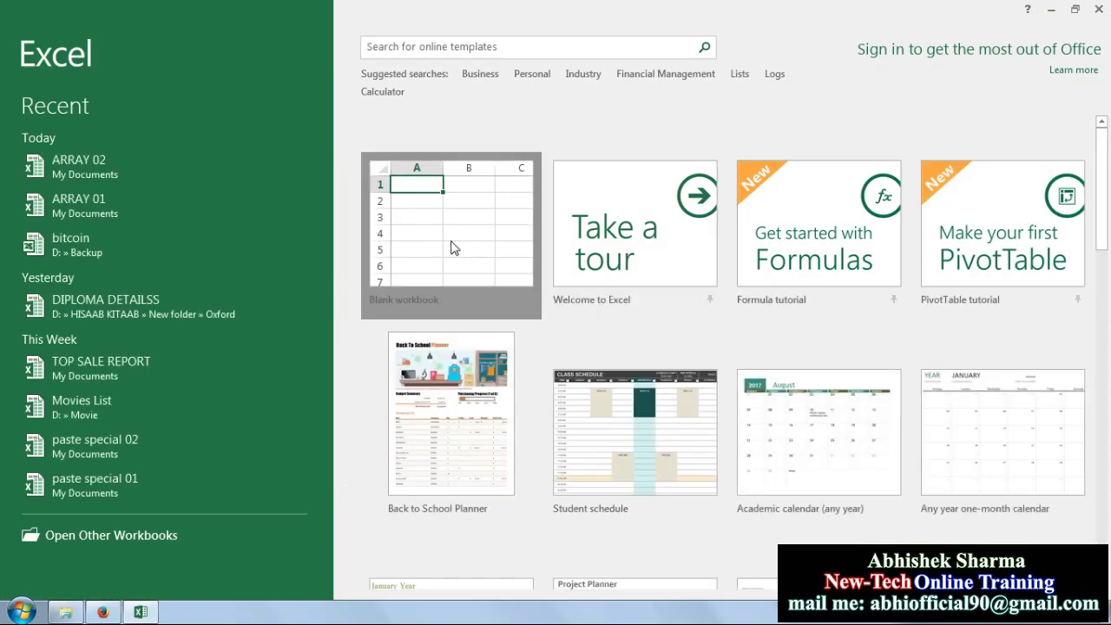
{"action": "left_click", "coordinate": [562, 310]}
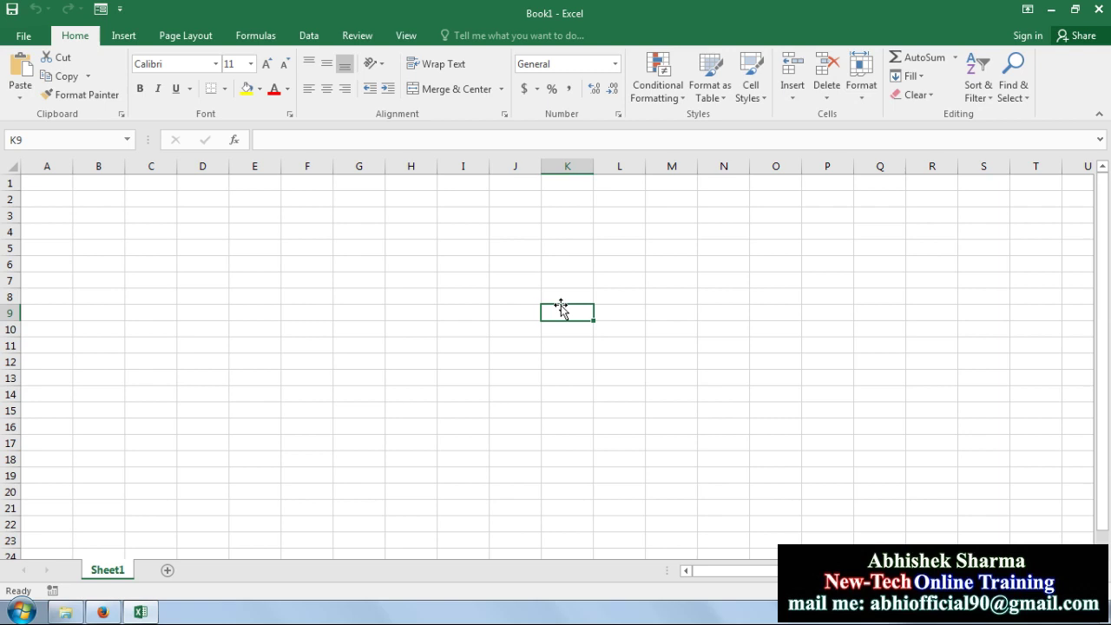
Step: Merge and center B2:K3 and enter the title 'MAX VALUE WITH ARRAY FORMULA IN EXCEL'
{"action": "left_click", "coordinate": [276, 280]}
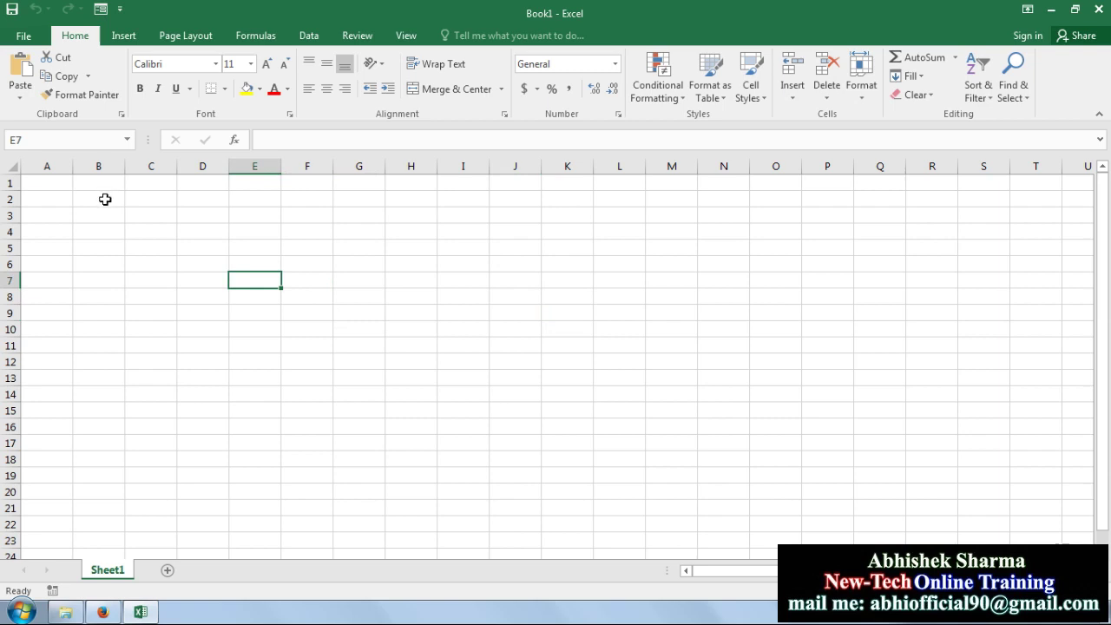
{"action": "mouse_move", "coordinate": [105, 200]}
{"action": "left_mouse_down"}
{"action": "mouse_move", "coordinate": [105, 222]}
{"action": "mouse_move", "coordinate": [569, 219]}
{"action": "left_mouse_up"}
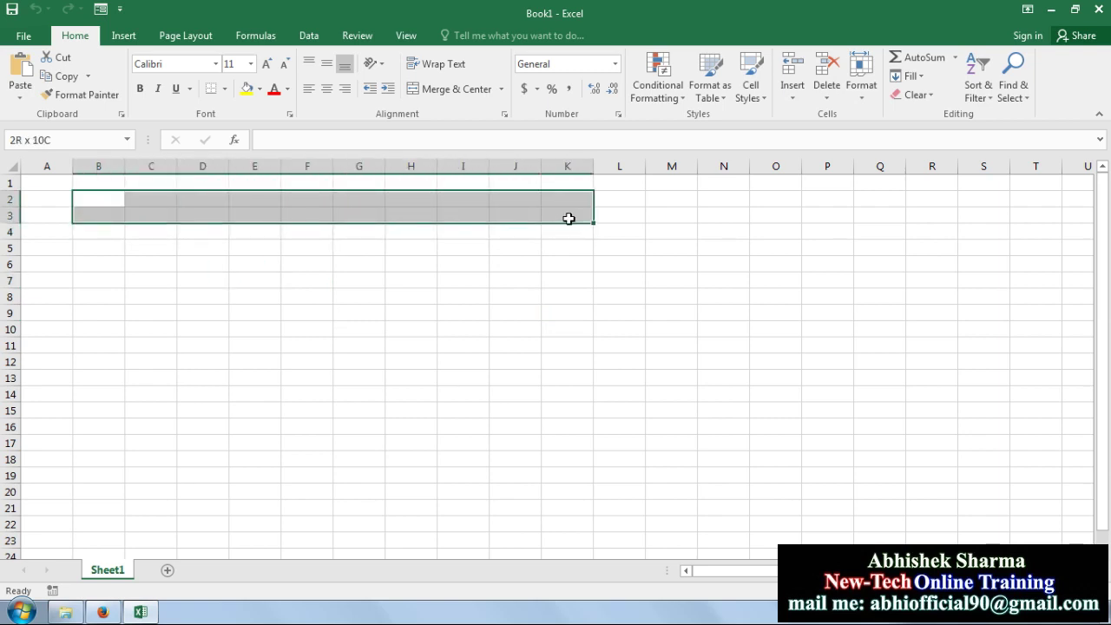
{"action": "left_click", "coordinate": [447, 89]}
{"action": "left_click", "coordinate": [419, 348]}
{"action": "left_click", "coordinate": [332, 220]}
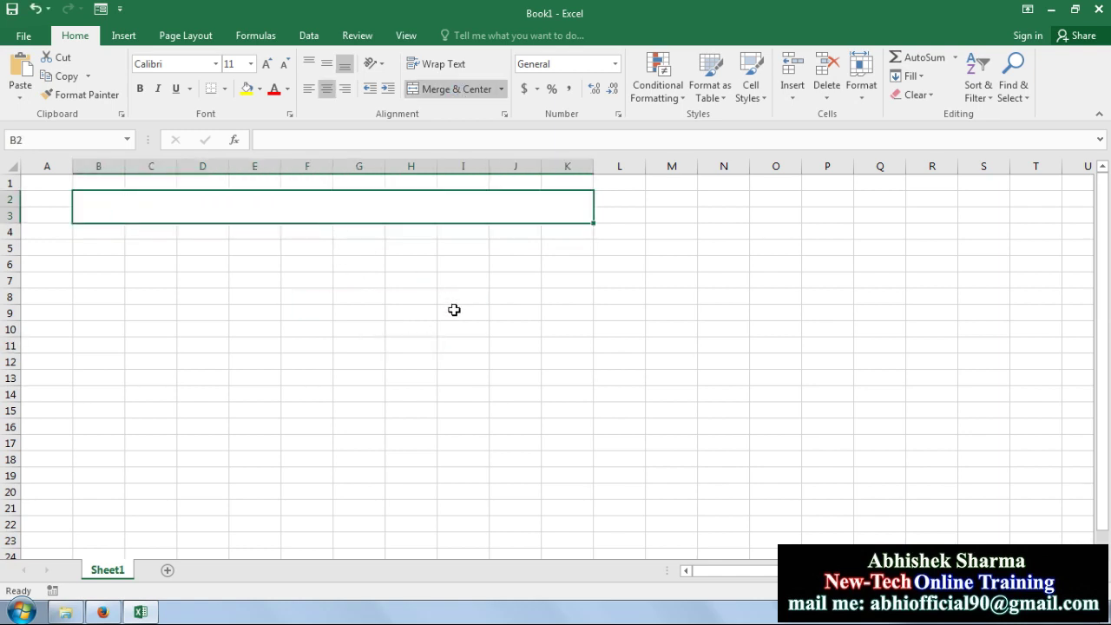
{"action": "type", "text": "MAX "}
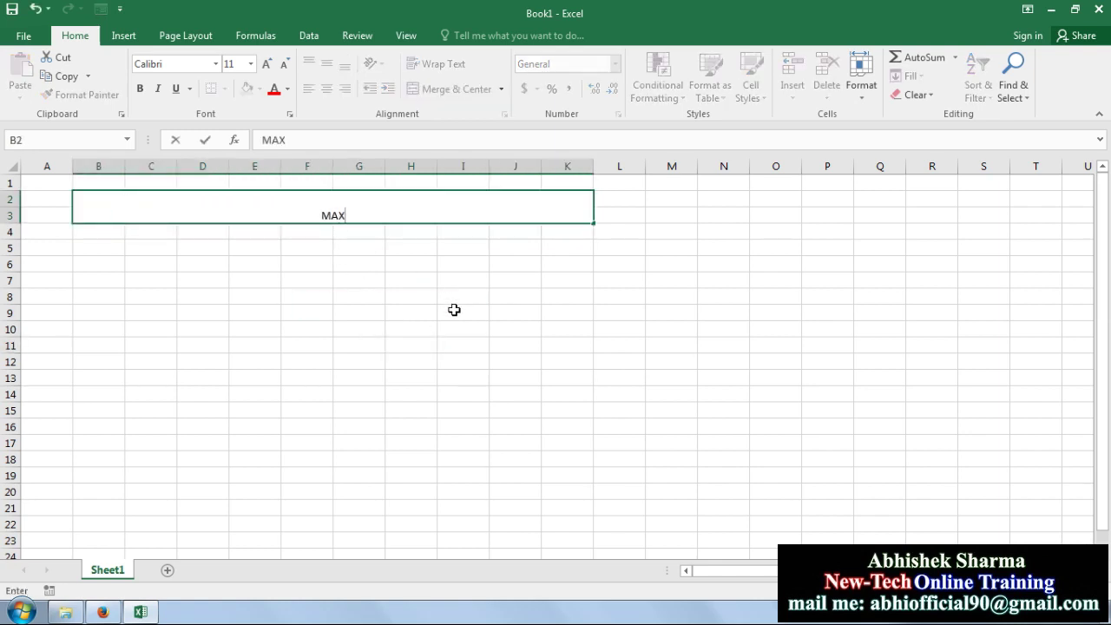
{"action": "type", "text": "VALUE WITH ARRAY "}
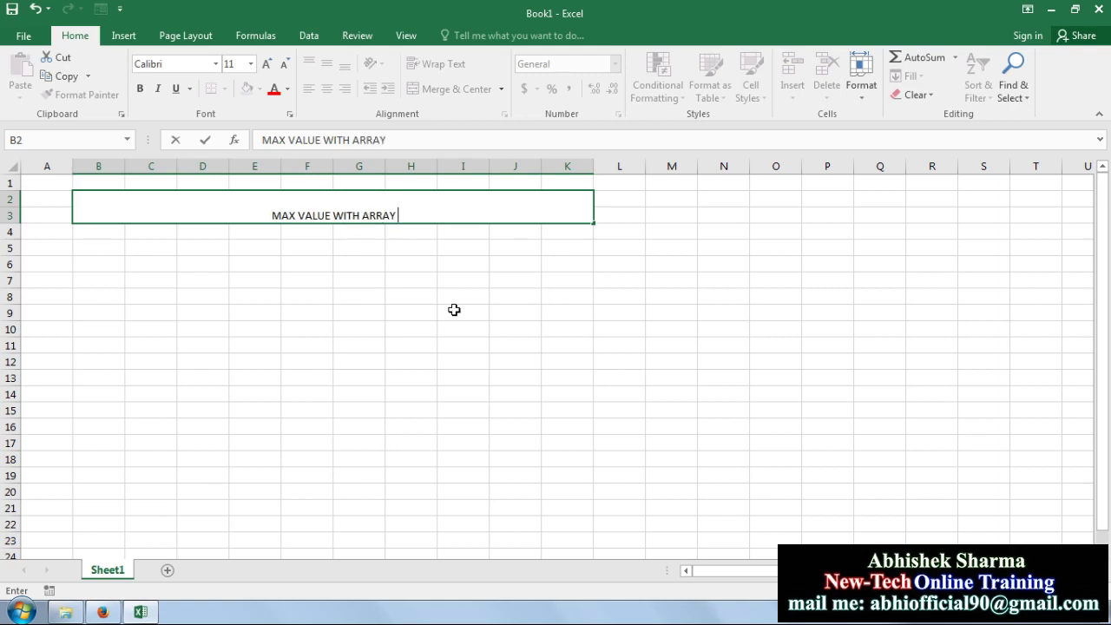
{"action": "type", "text": "FORMULA"}
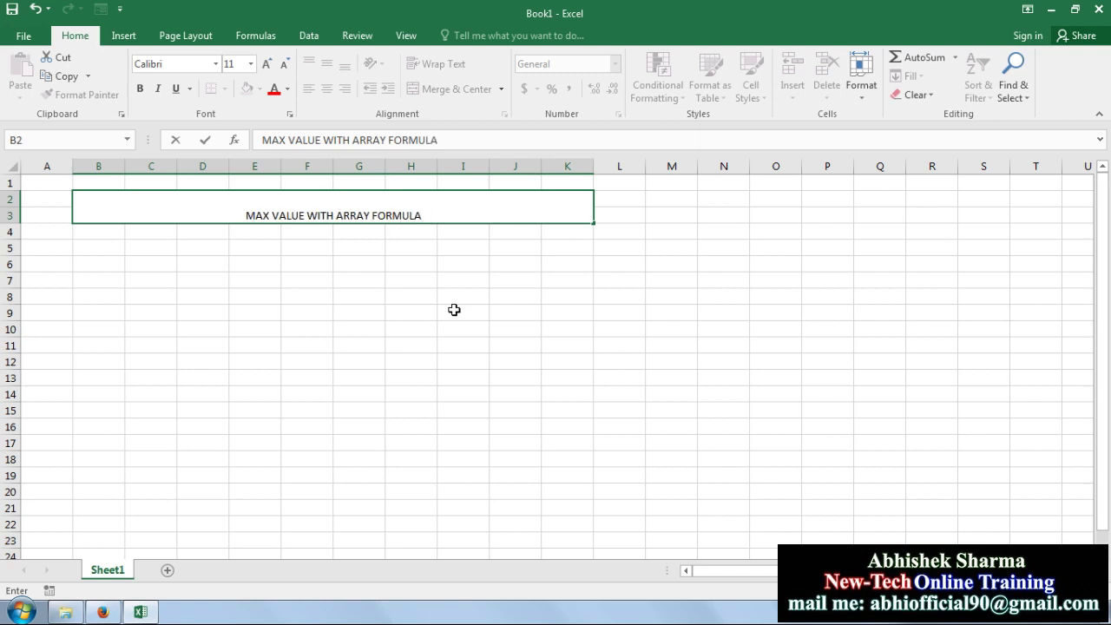
{"action": "type", "text": " IN EXCEL"}
{"action": "left_click", "coordinate": [526, 326]}
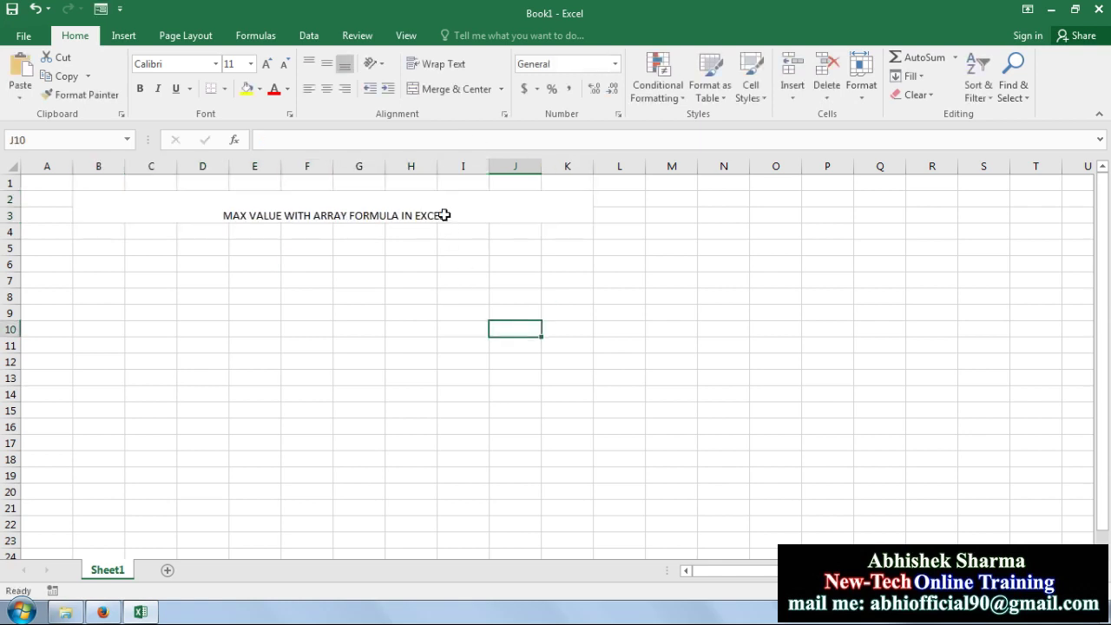
Step: Format the title middle-aligned, larger, bold, with white text on black fill
{"action": "left_click", "coordinate": [444, 215]}
{"action": "left_click", "coordinate": [327, 64]}
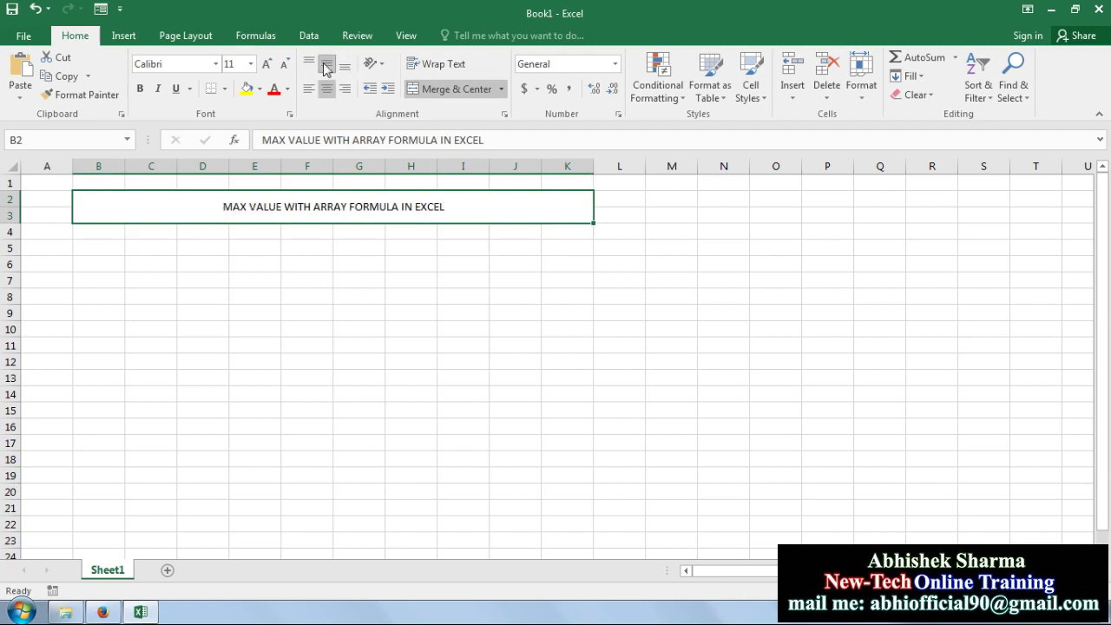
{"action": "left_click", "coordinate": [267, 64]}
{"action": "left_click", "coordinate": [266, 64]}
{"action": "left_click", "coordinate": [267, 64]}
{"action": "left_click", "coordinate": [267, 64]}
{"action": "left_click", "coordinate": [267, 64]}
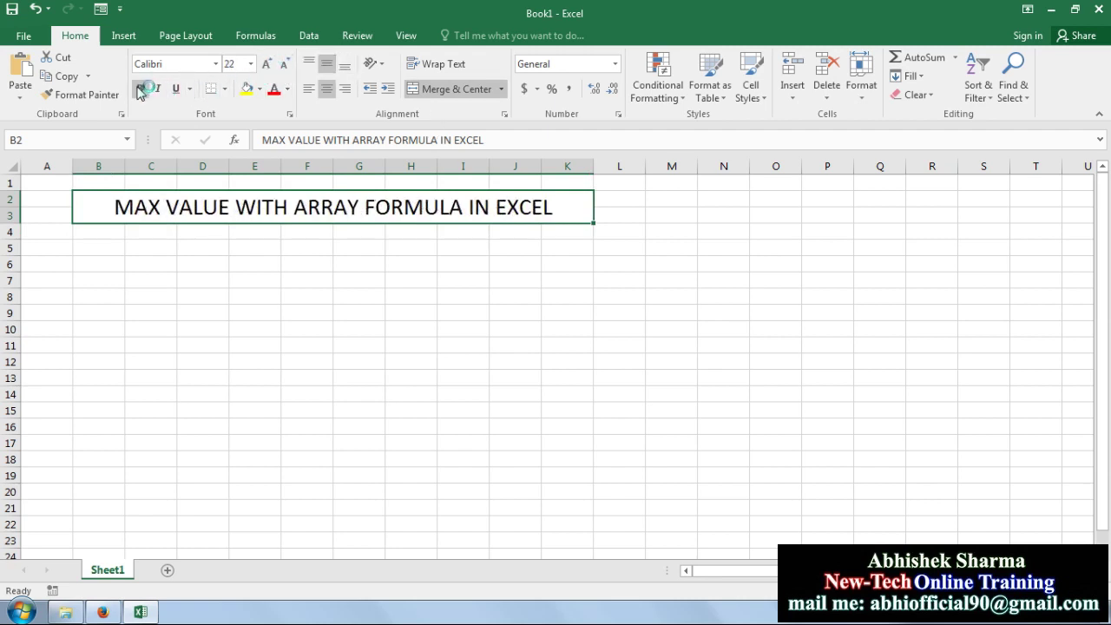
{"action": "left_click", "coordinate": [140, 89]}
{"action": "left_click", "coordinate": [260, 89]}
{"action": "left_click", "coordinate": [260, 141]}
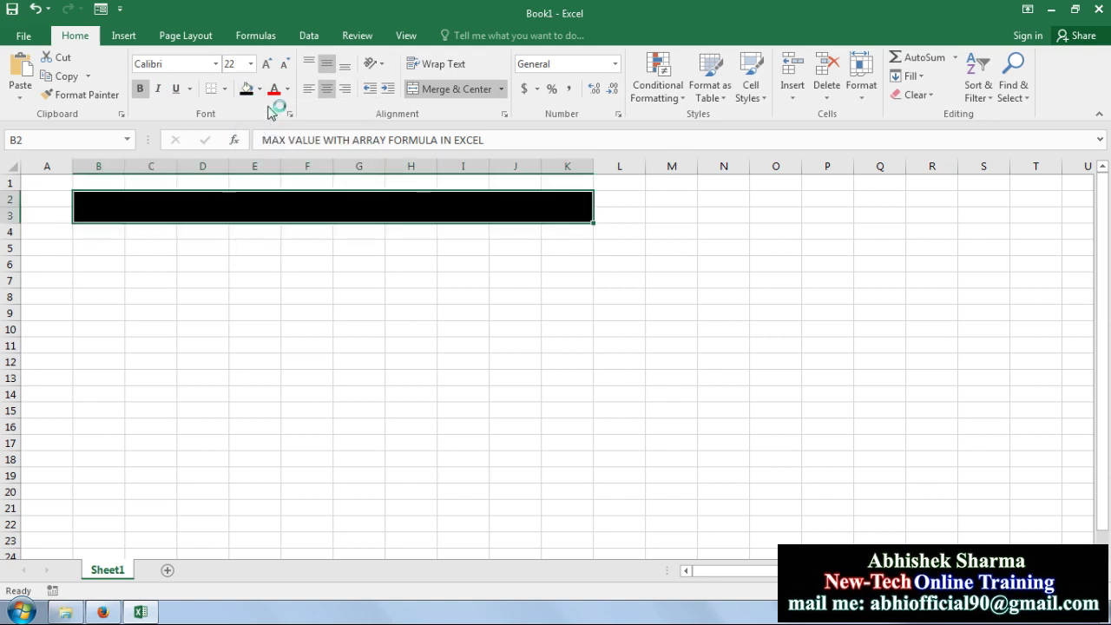
{"action": "left_click", "coordinate": [287, 88]}
{"action": "left_click", "coordinate": [274, 141]}
Step: Enlarge the title font one more step and narrow column A
{"action": "left_click", "coordinate": [271, 314]}
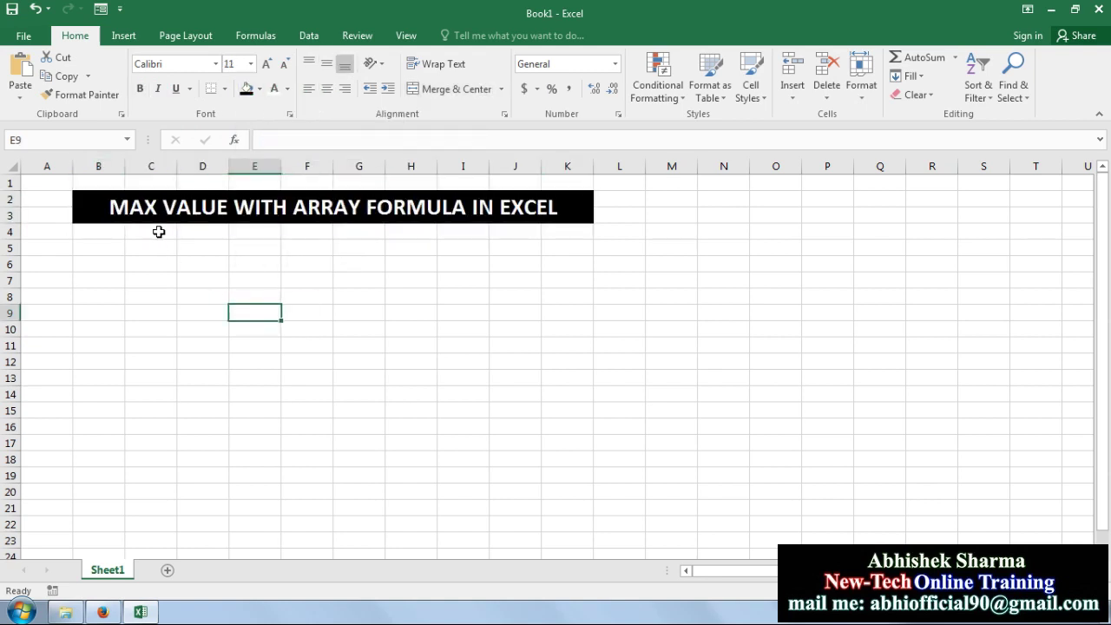
{"action": "left_click", "coordinate": [279, 206]}
{"action": "left_click", "coordinate": [267, 64]}
{"action": "left_click", "coordinate": [271, 293]}
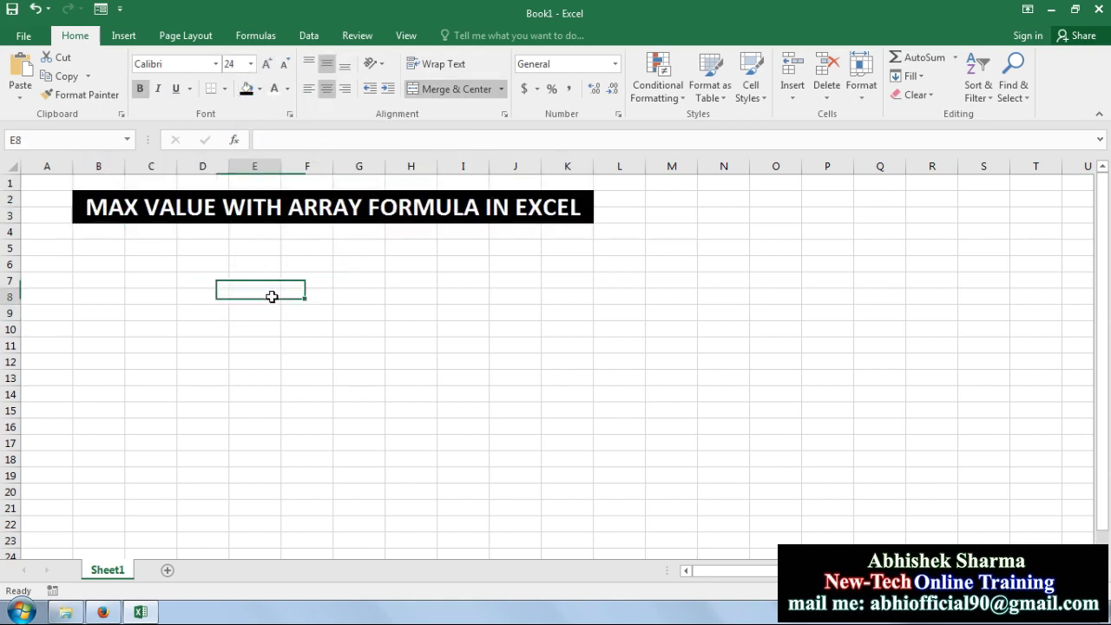
{"action": "left_click", "coordinate": [229, 373]}
{"action": "left_click_drag", "start_coordinate": [73, 166], "coordinate": [43, 166]}
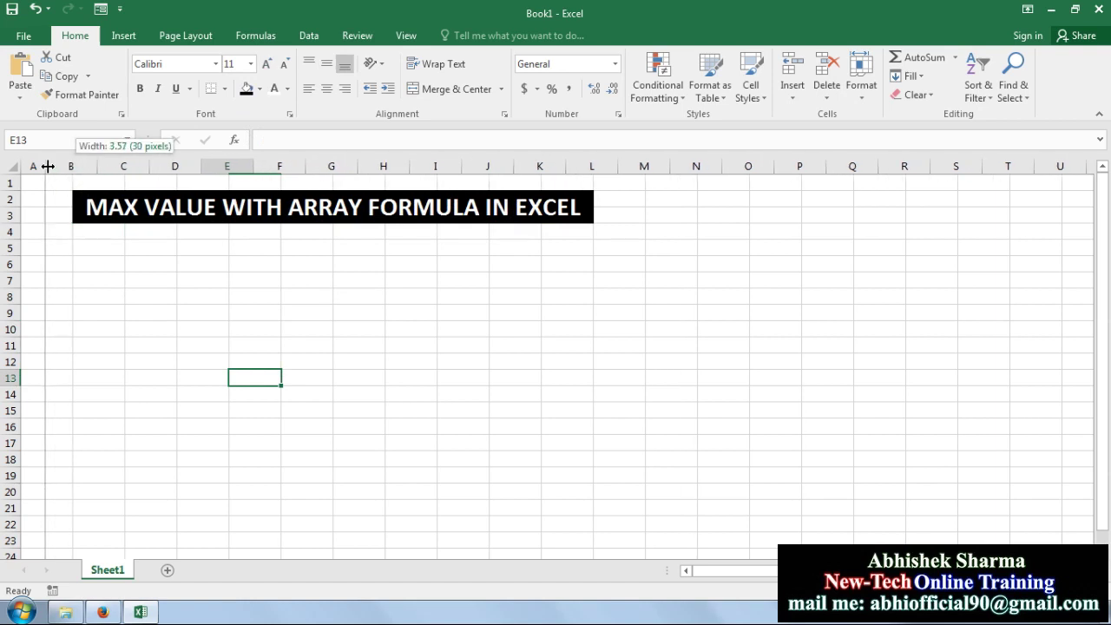
Step: Enter headers S.NO., ITEMS ID, ITEMS NAME and UNITS in B5:E5
{"action": "left_click", "coordinate": [121, 329]}
{"action": "left_click", "coordinate": [74, 250]}
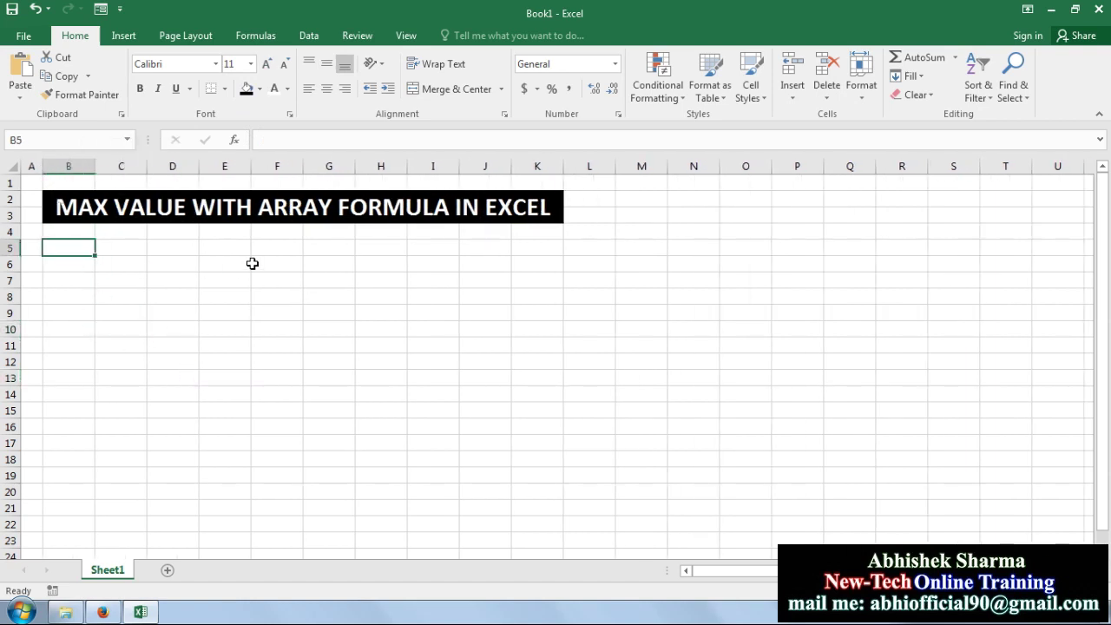
{"action": "type", "text": "S.NO."}
{"action": "key", "text": "Tab"}
{"action": "type", "text": "ITEMS"}
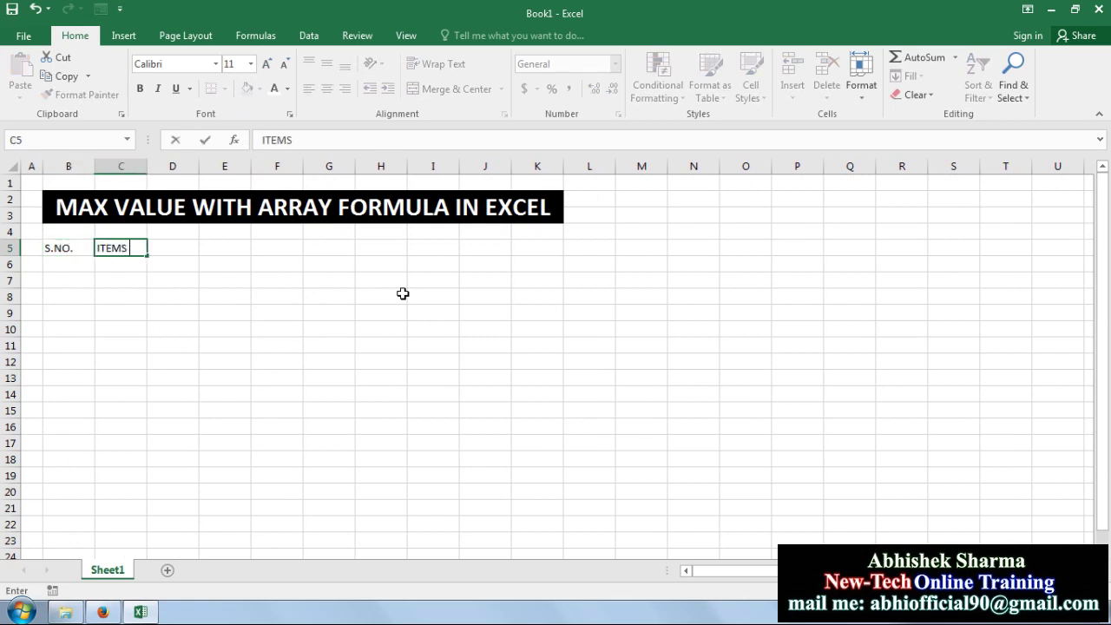
{"action": "type", "text": " ID"}
{"action": "key", "text": "Tab"}
{"action": "type", "text": "I"}
{"action": "type", "text": "MS"}
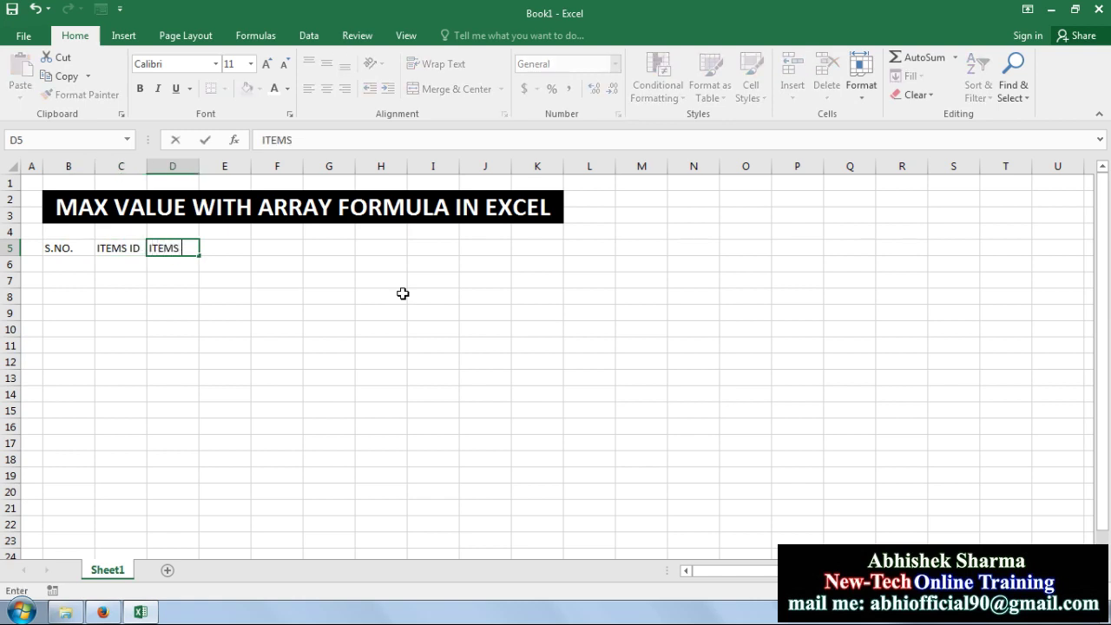
{"action": "type", "text": "AME"}
{"action": "key", "text": "Tab"}
{"action": "type", "text": "UNITS"}
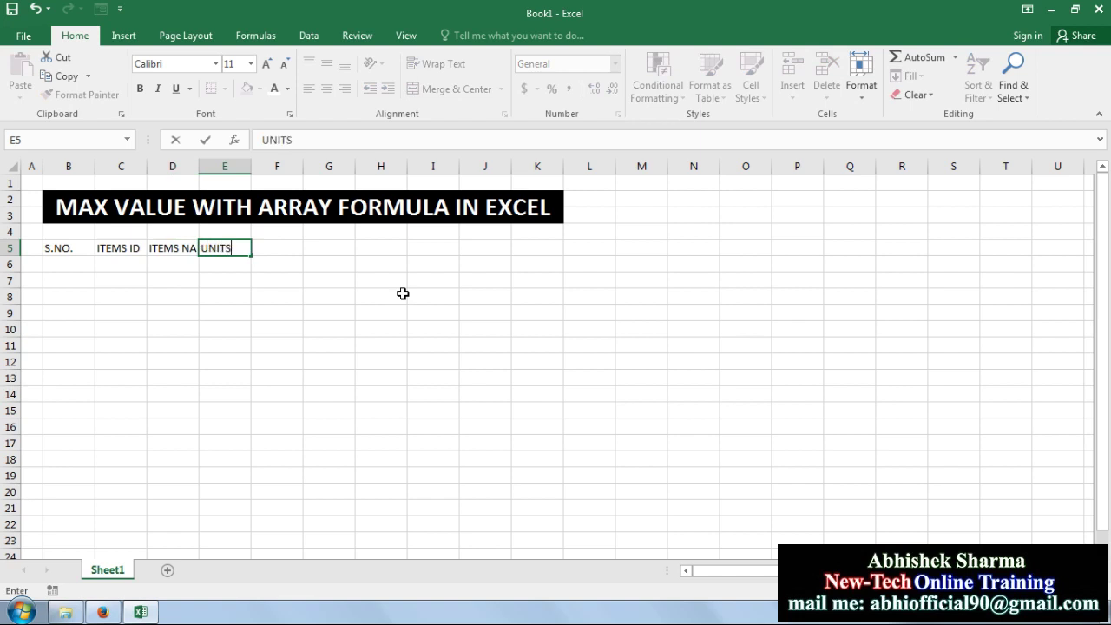
{"action": "key", "text": "Tab"}
Step: Add headers TARGET, SALES and ACHIEVED in F5:H5 and select the header row
{"action": "type", "text": "TA"}
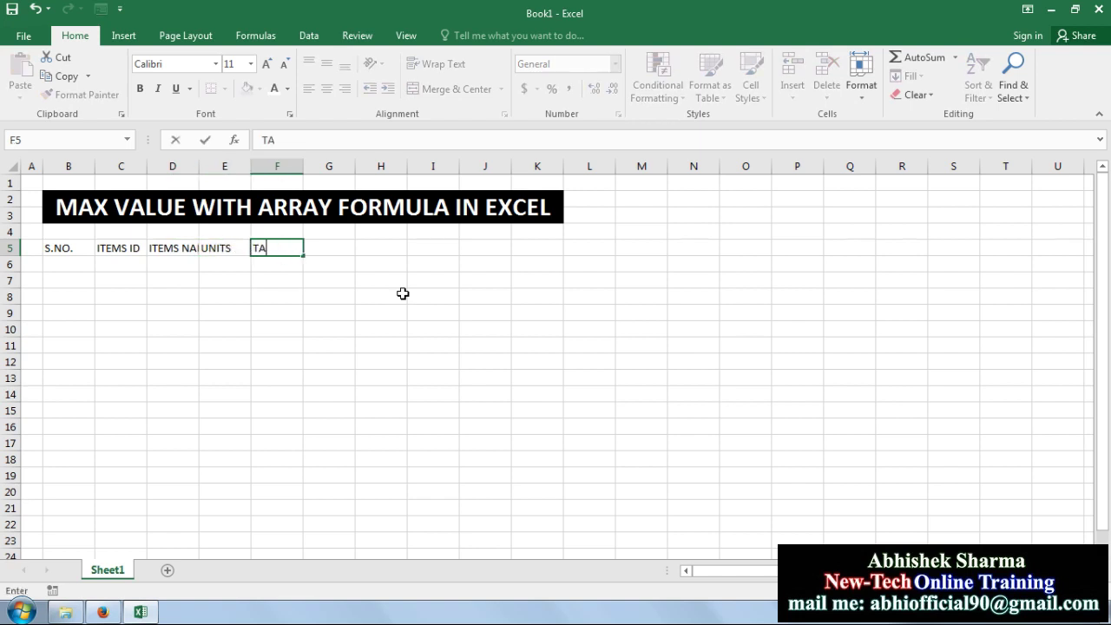
{"action": "key", "text": "Tab"}
{"action": "type", "text": "SALES"}
{"action": "key", "text": "Tab"}
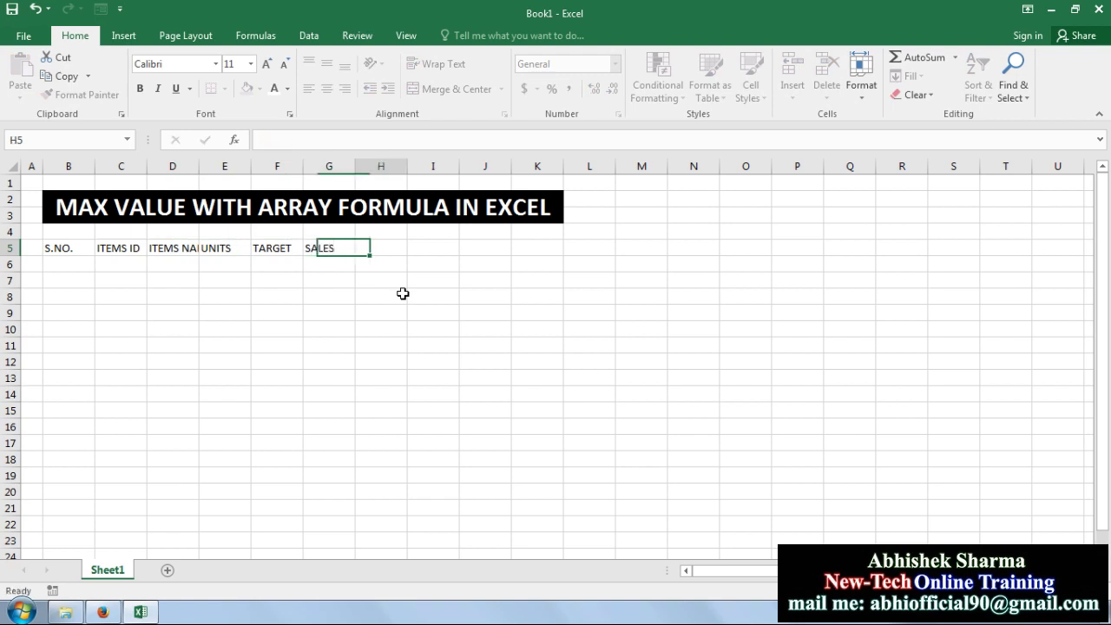
{"action": "type", "text": "AC"}
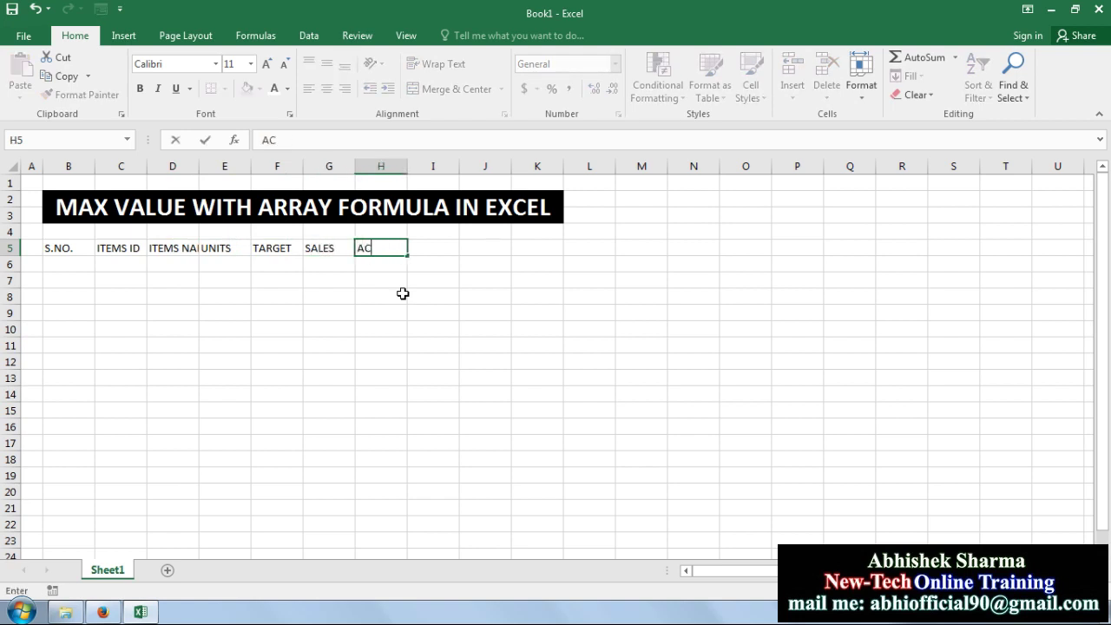
{"action": "type", "text": "HIEVED"}
{"action": "key", "text": "Return"}
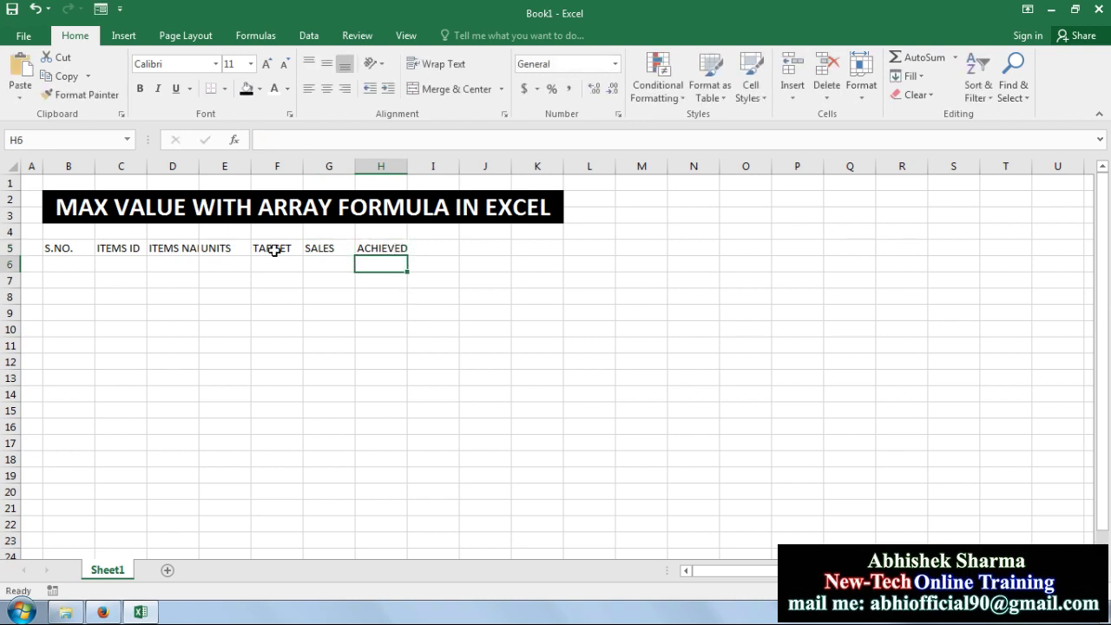
{"action": "left_click_drag", "start_coordinate": [78, 250], "coordinate": [382, 250]}
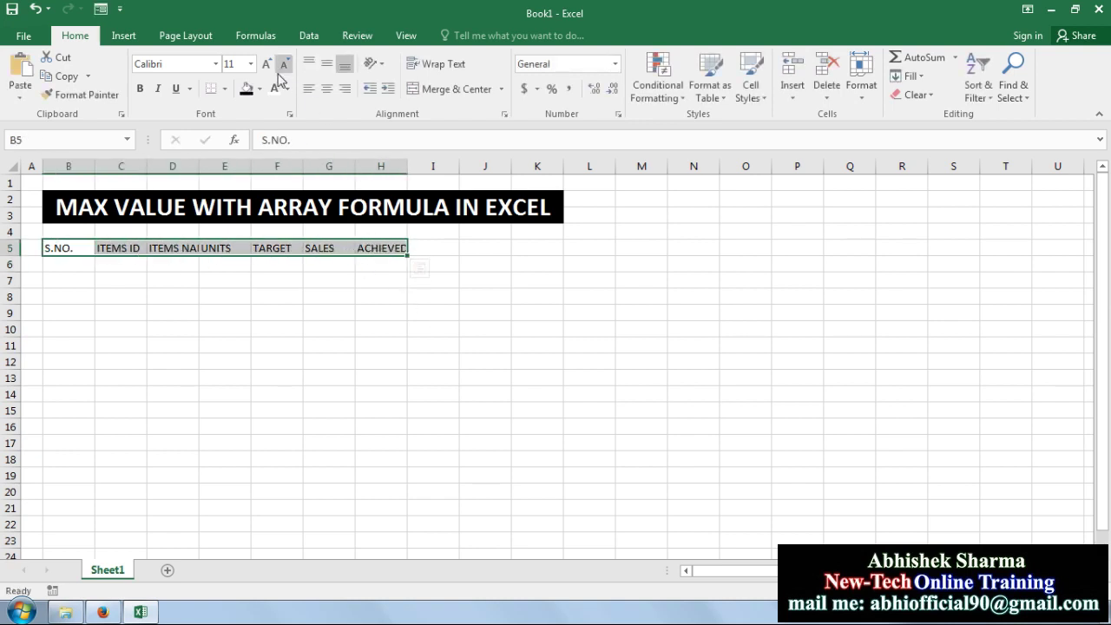
Step: Give the header row a black fill with bold white text
{"action": "left_click", "coordinate": [247, 88]}
{"action": "left_click", "coordinate": [275, 88]}
{"action": "left_click", "coordinate": [140, 89]}
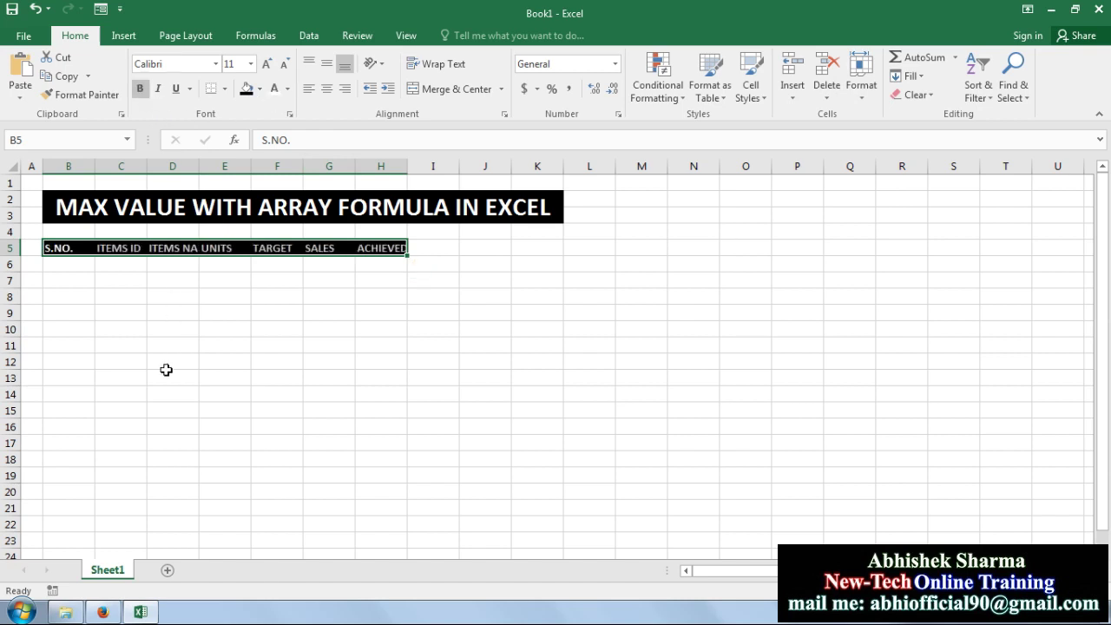
{"action": "left_click", "coordinate": [172, 362]}
Step: Number the serial column B6:B15 from 1 to 10
{"action": "left_click", "coordinate": [78, 265]}
{"action": "type", "text": "1"}
{"action": "key", "text": "Return"}
{"action": "type", "text": "2"}
{"action": "key", "text": "Return"}
{"action": "type", "text": "3"}
{"action": "mouse_move", "coordinate": [87, 263]}
{"action": "left_mouse_down"}
{"action": "mouse_move", "coordinate": [90, 432]}
{"action": "mouse_move", "coordinate": [92, 417]}
{"action": "left_mouse_up"}
Step: Fill item IDs 786001 to 786010 into C6:C15 and widen column D
{"action": "left_click", "coordinate": [121, 279]}
{"action": "key", "text": "Up"}
{"action": "type", "text": "786001"}
{"action": "key", "text": "Return"}
{"action": "type", "text": "786002"}
{"action": "key", "text": "Return"}
{"action": "left_click_drag", "start_coordinate": [126, 264], "coordinate": [145, 417]}
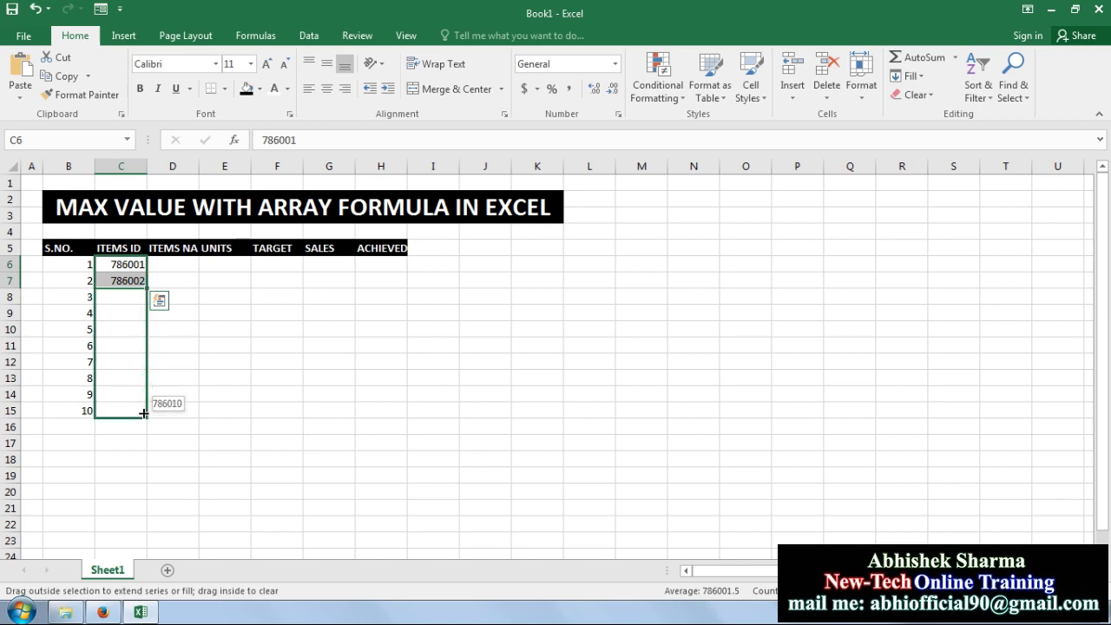
{"action": "left_click", "coordinate": [171, 265]}
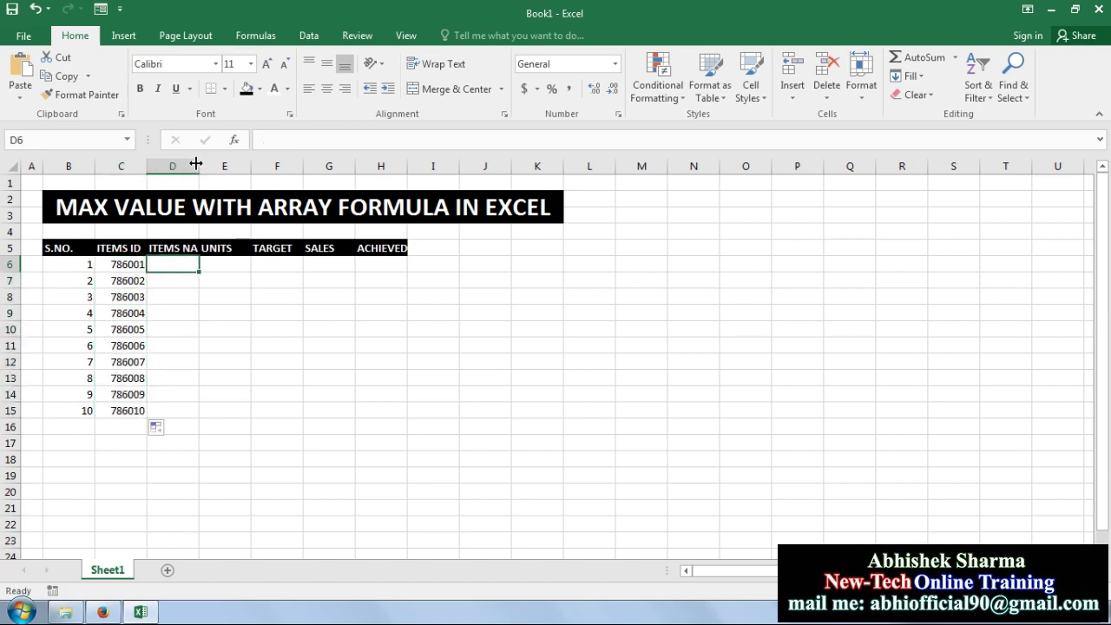
{"action": "left_click_drag", "start_coordinate": [198, 166], "coordinate": [216, 166]}
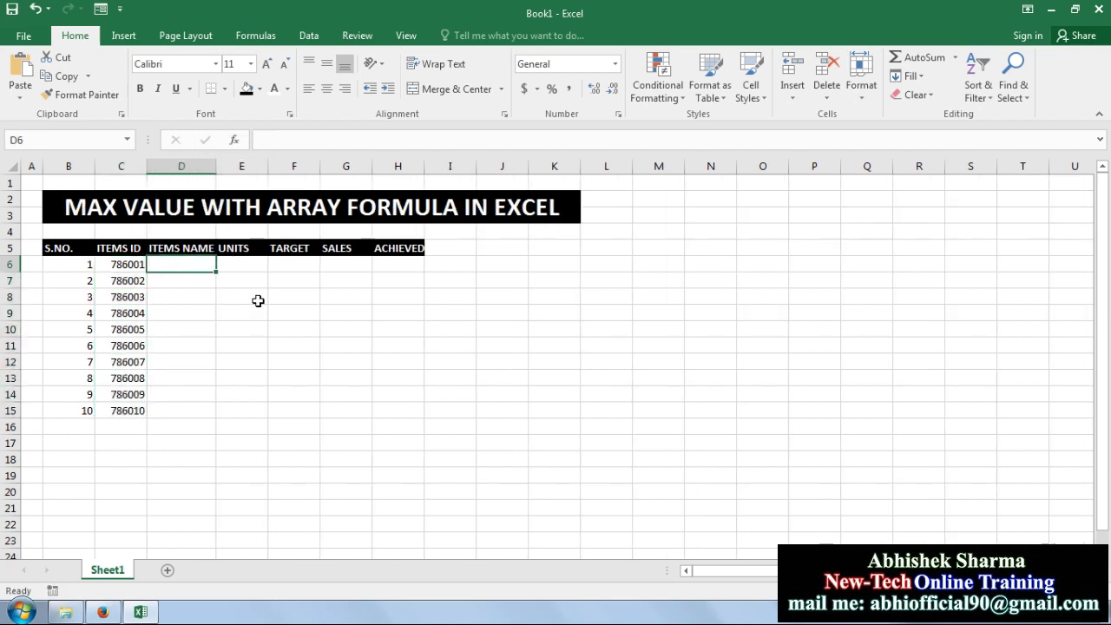
Step: Enter ITEMS001 and ITEMS002 in D6:D7 and extend the names to ITEMS010
{"action": "type", "text": "ITEMS"}
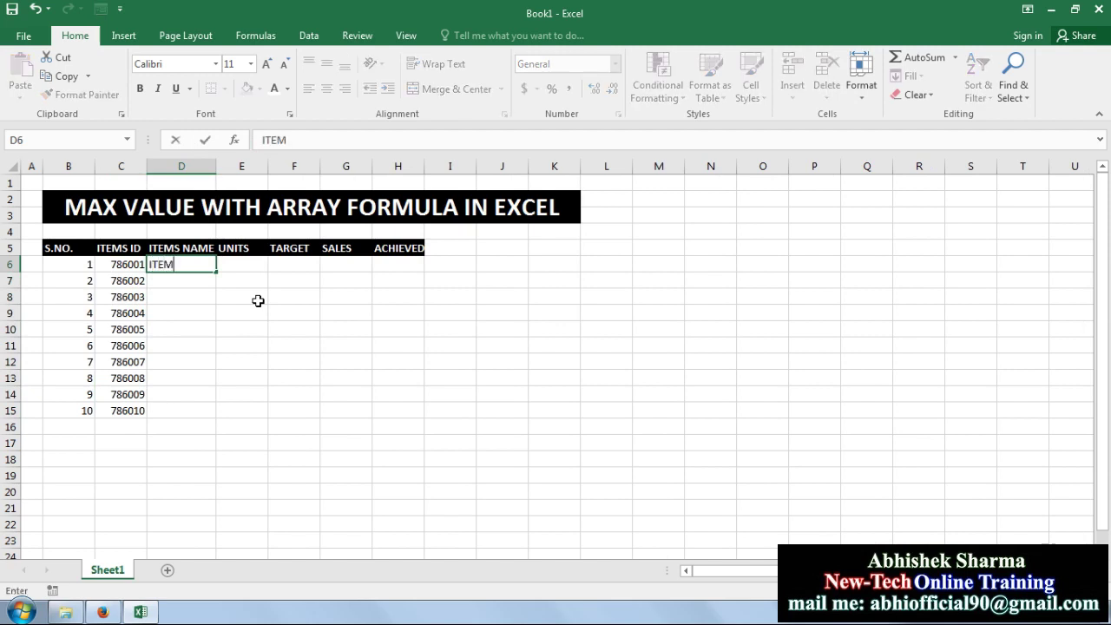
{"action": "type", "text": "001"}
{"action": "key", "text": "Return"}
{"action": "type", "text": "I"}
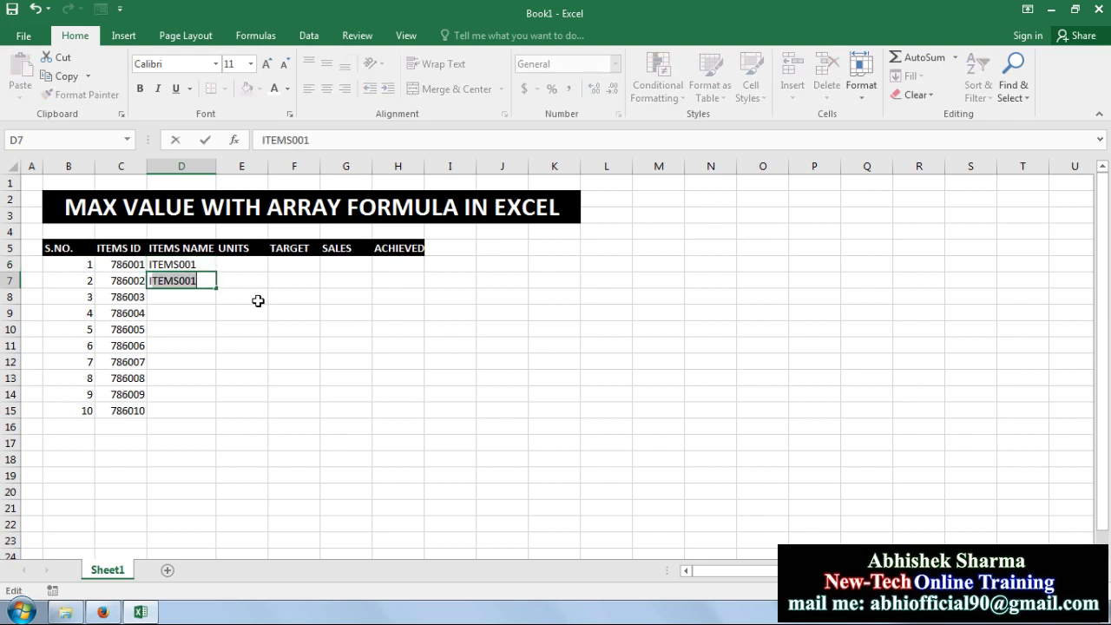
{"action": "key", "text": "BackSpace"}
{"action": "type", "text": "2"}
{"action": "key", "text": "Return"}
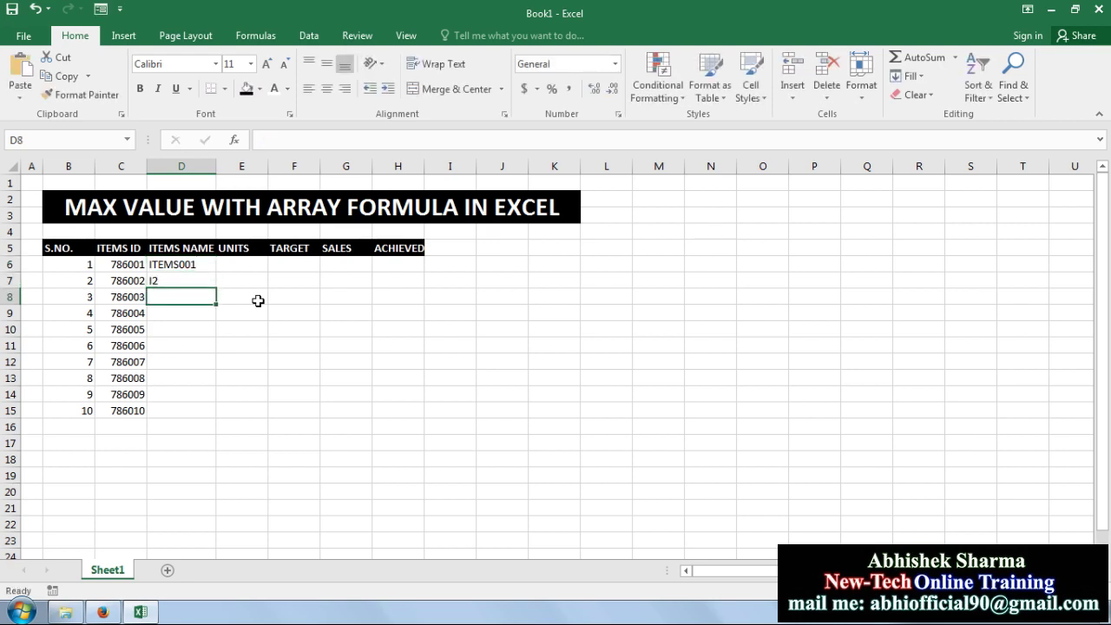
{"action": "key", "text": "Up"}
{"action": "key", "text": "ctrl+d"}
{"action": "key", "text": "F2"}
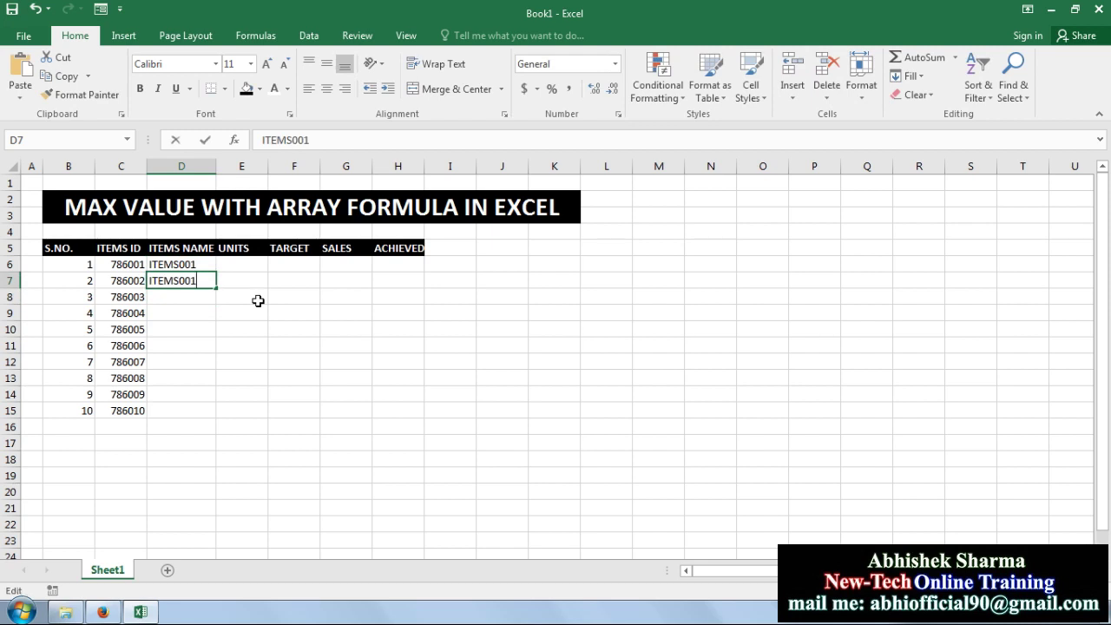
{"action": "key", "text": "BackSpace"}
{"action": "type", "text": "2"}
{"action": "key", "text": "Return"}
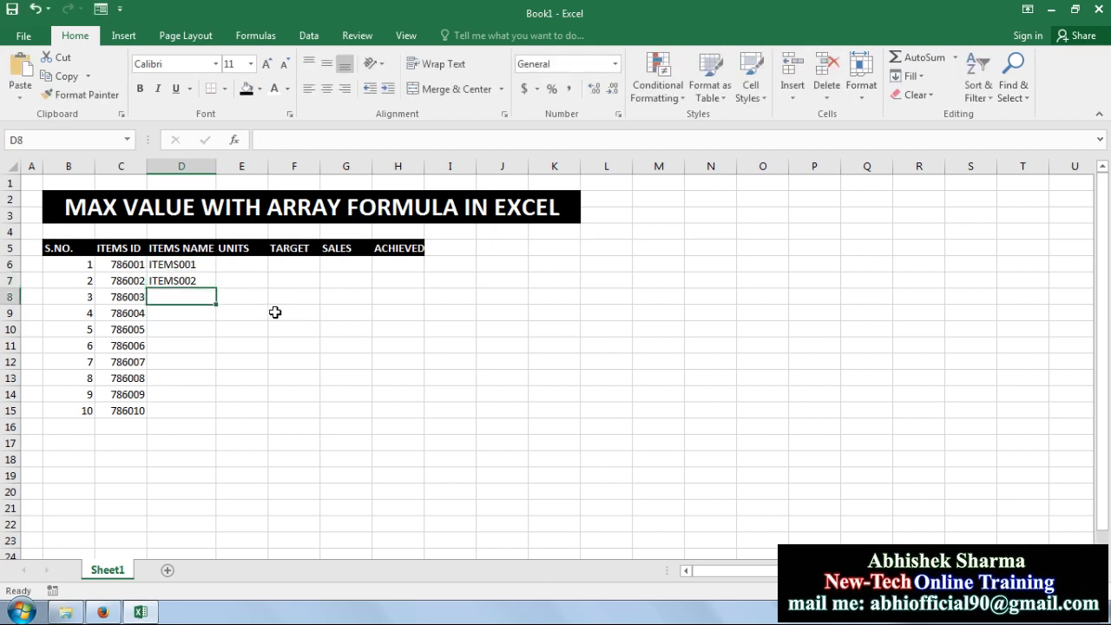
{"action": "left_click", "coordinate": [200, 265]}
{"action": "left_click_drag", "start_coordinate": [201, 274], "coordinate": [218, 416]}
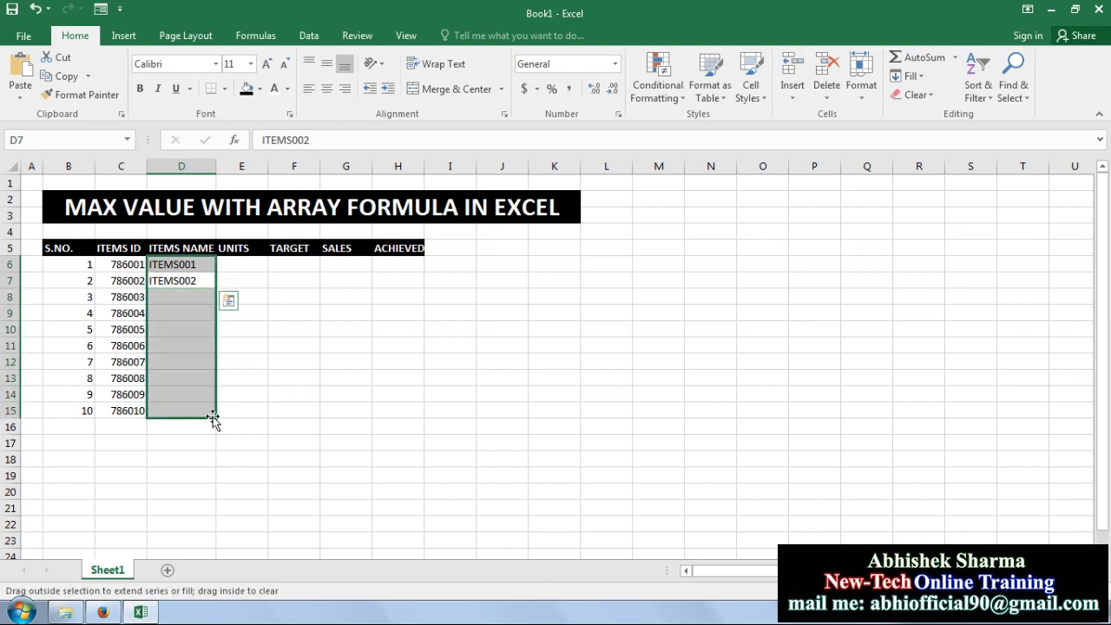
Step: Fill the UNITS column E6:E15 with PCS
{"action": "left_click", "coordinate": [246, 265]}
{"action": "type", "text": "PCS"}
{"action": "mouse_move", "coordinate": [268, 271]}
{"action": "left_mouse_down"}
{"action": "mouse_move", "coordinate": [264, 425]}
{"action": "mouse_move", "coordinate": [265, 415]}
{"action": "left_mouse_up"}
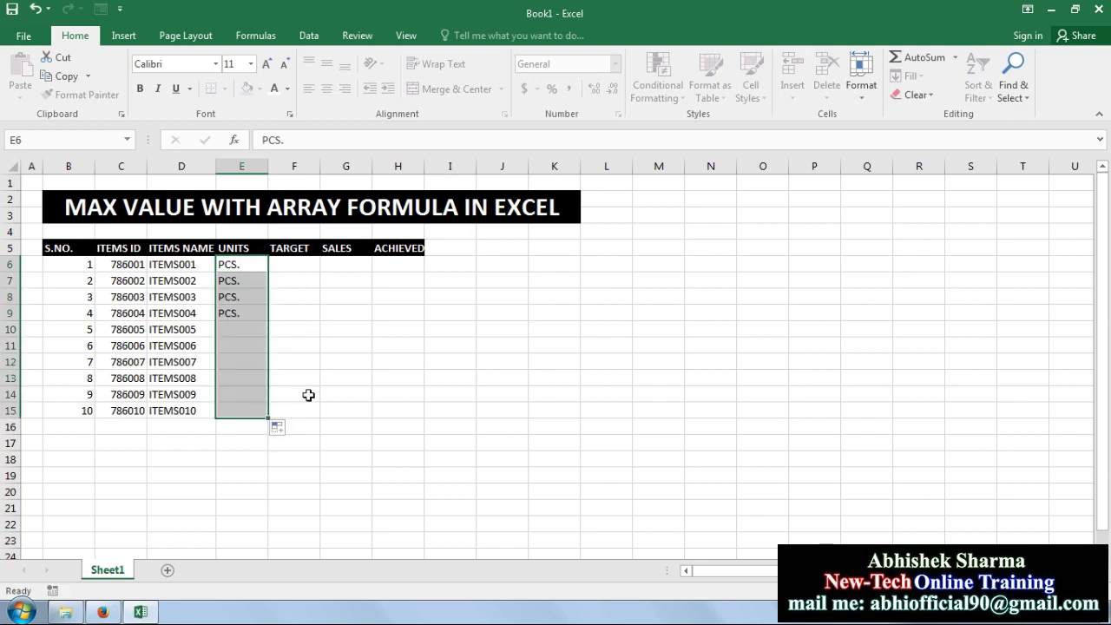
Step: Set every TARGET cell in column F to 1000
{"action": "left_click", "coordinate": [307, 267]}
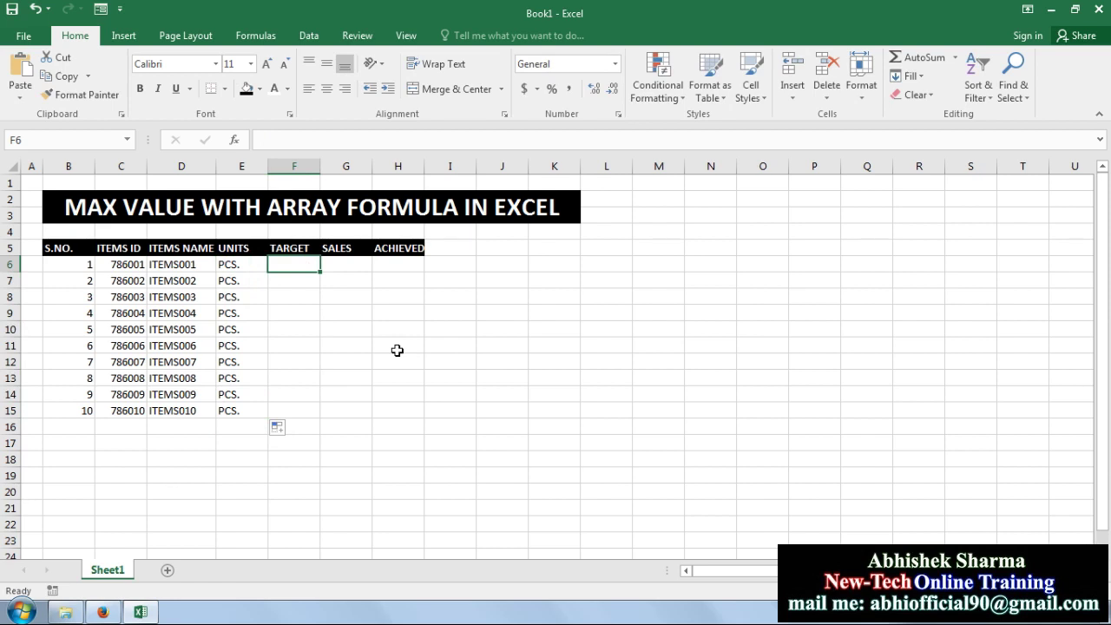
{"action": "type", "text": "1000"}
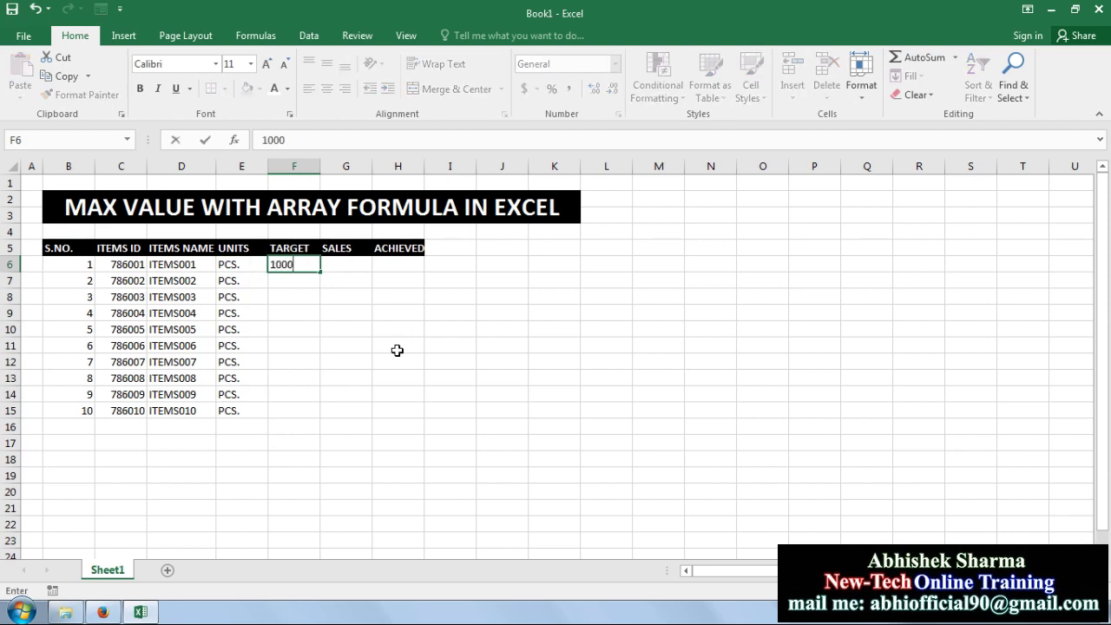
{"action": "key", "text": "Return"}
{"action": "left_click", "coordinate": [300, 265]}
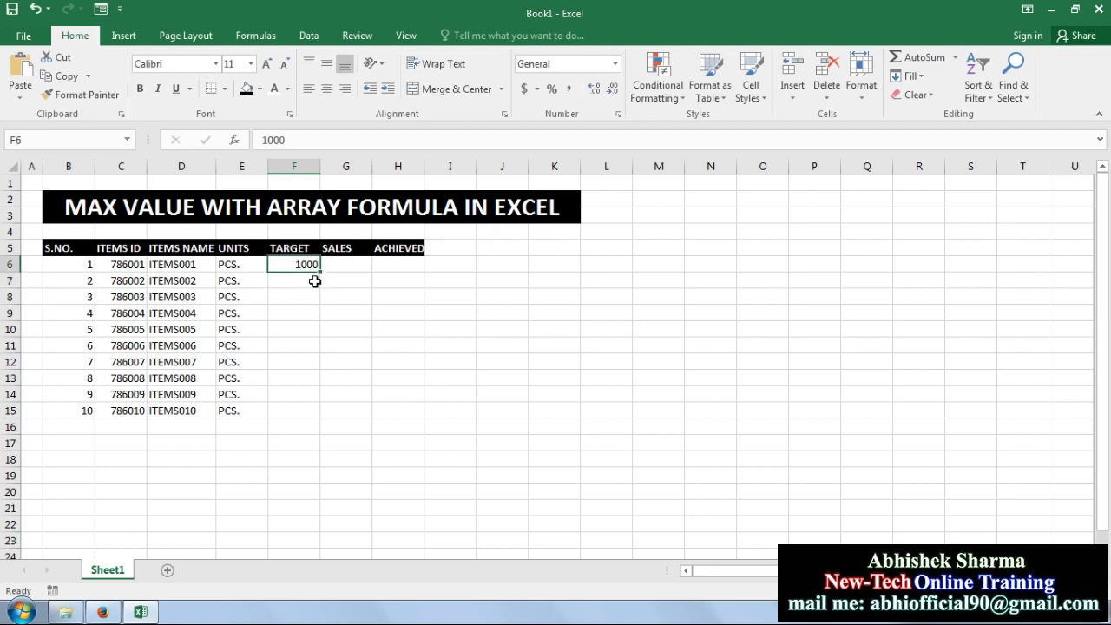
{"action": "left_click_drag", "start_coordinate": [321, 272], "coordinate": [325, 425]}
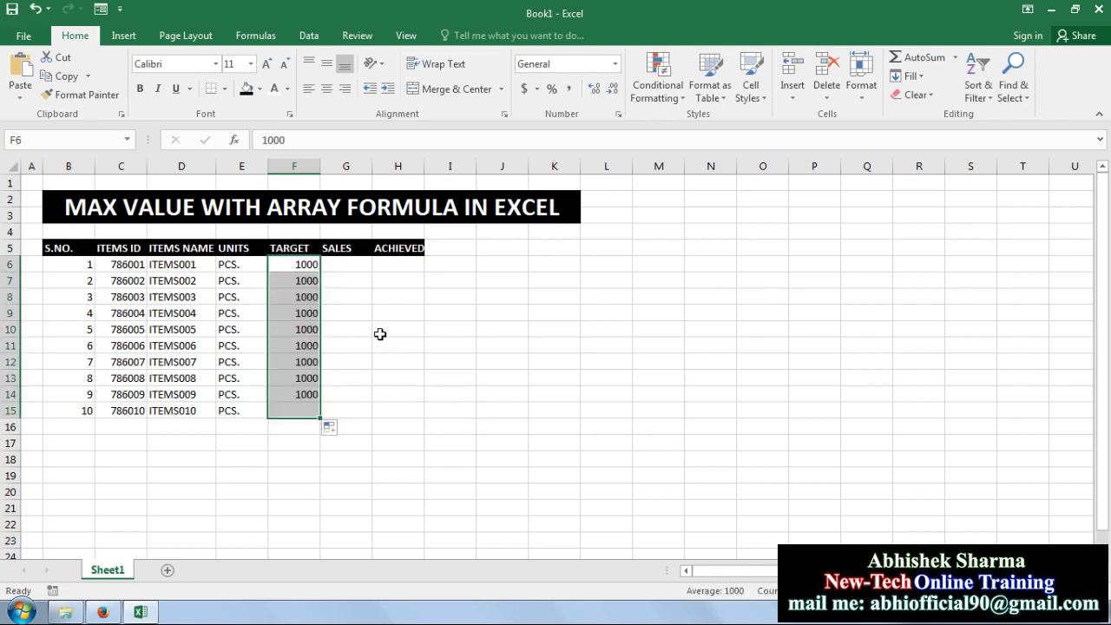
{"action": "left_click", "coordinate": [341, 266]}
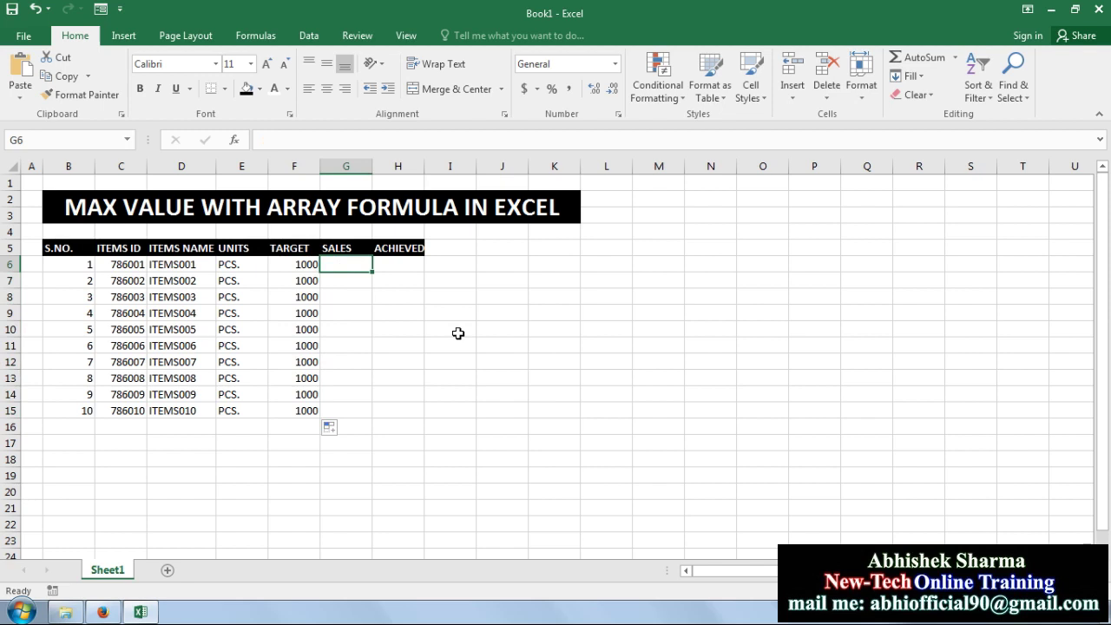
Step: Enter sales 550, 650, 450, 850 and 750 in G6:G10
{"action": "type", "text": "550"}
{"action": "key", "text": "Return"}
{"action": "type", "text": "650"}
{"action": "key", "text": "Return"}
{"action": "type", "text": "45"}
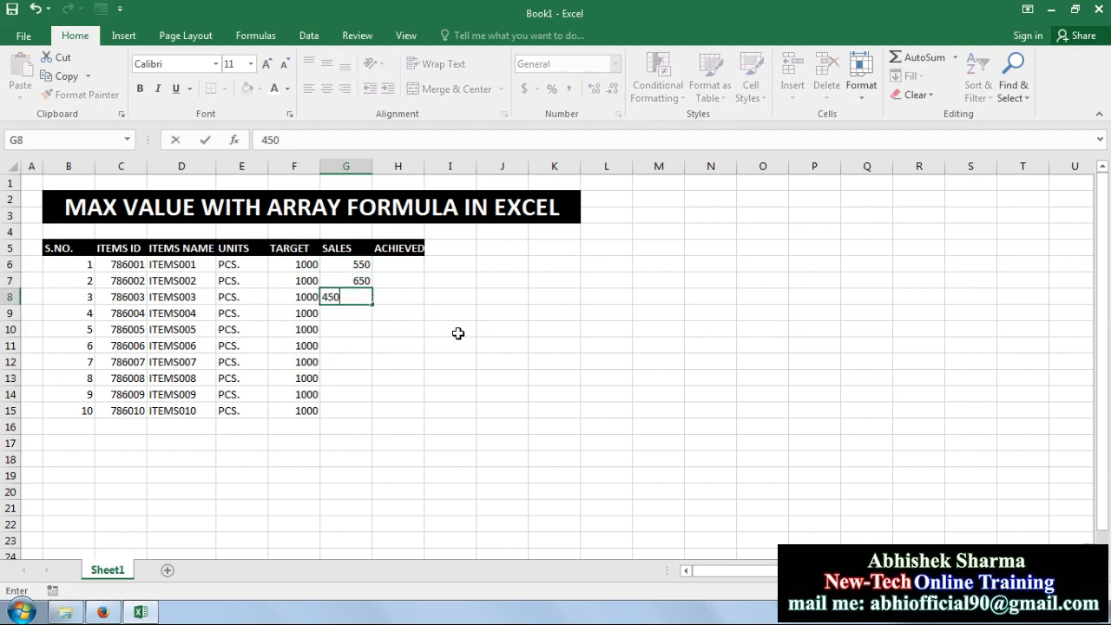
{"action": "type", "text": "0"}
{"action": "key", "text": "Return"}
{"action": "type", "text": "850"}
{"action": "key", "text": "Return"}
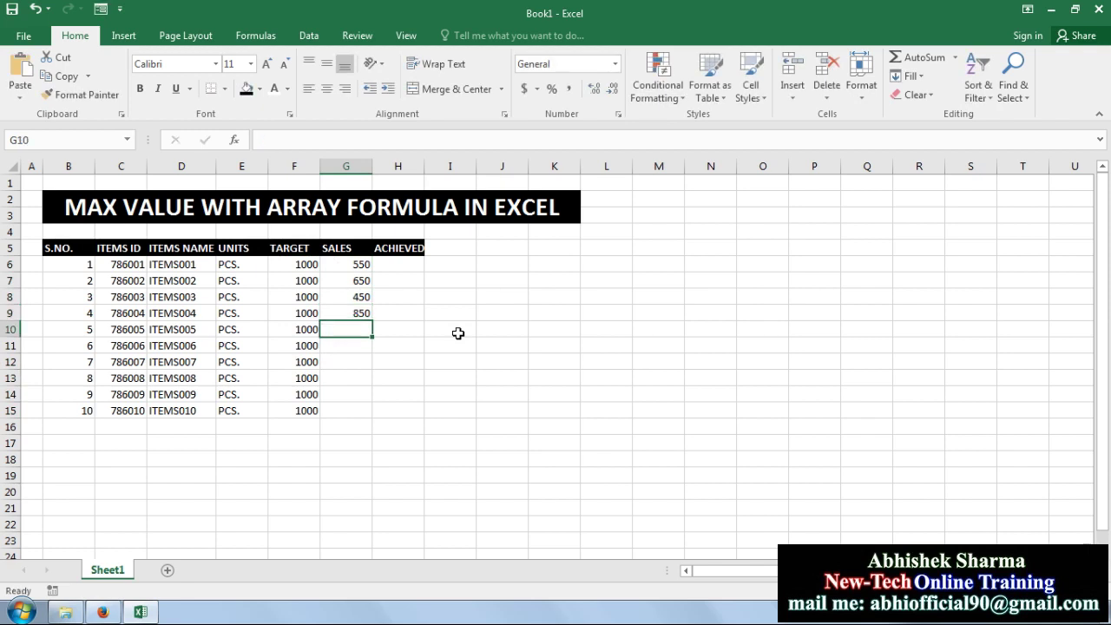
{"action": "type", "text": "750"}
{"action": "key", "text": "Return"}
Step: Enter sales 650, 445, 500, 800 and 600 in G11:G15 and widen column H
{"action": "type", "text": "65"}
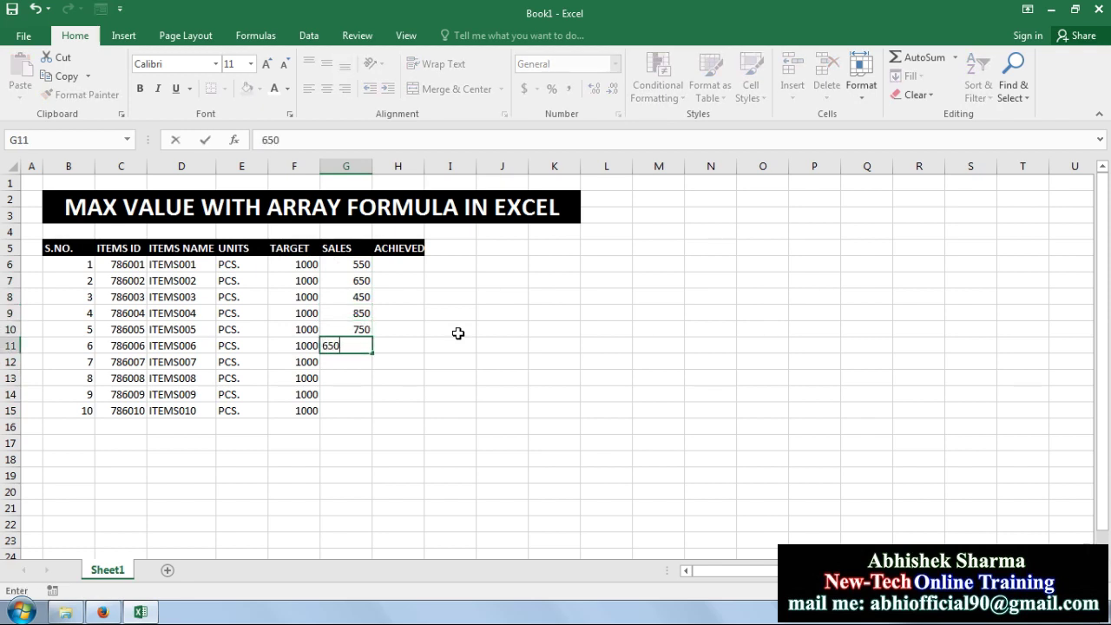
{"action": "type", "text": "0"}
{"action": "key", "text": "Return"}
{"action": "type", "text": "445"}
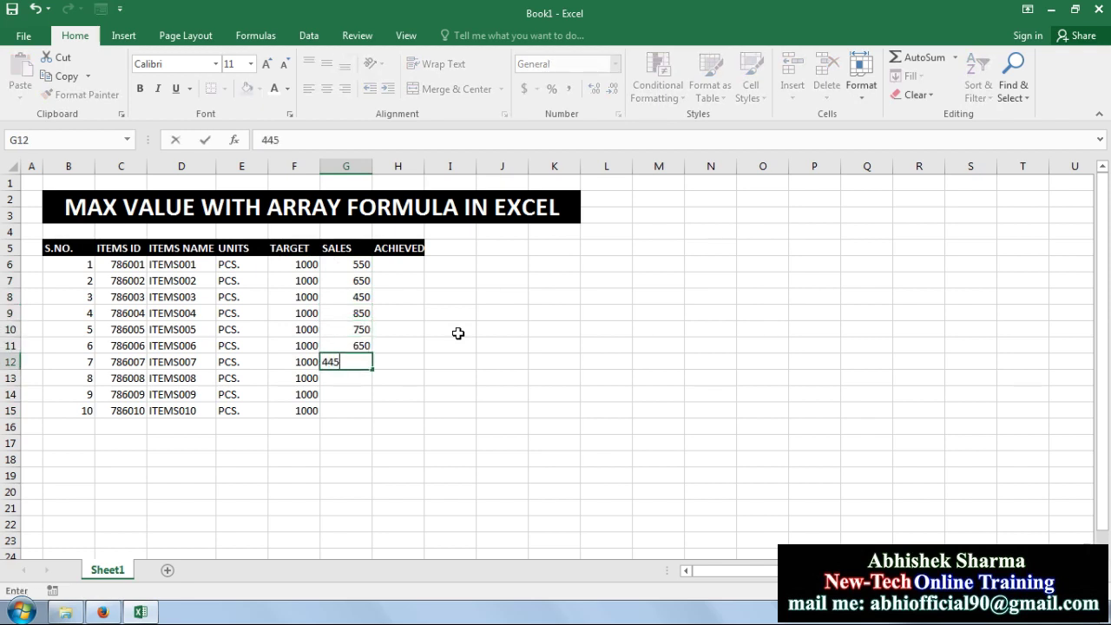
{"action": "key", "text": "Return"}
{"action": "type", "text": "500"}
{"action": "key", "text": "Return"}
{"action": "type", "text": "800"}
{"action": "key", "text": "Return"}
{"action": "type", "text": "600"}
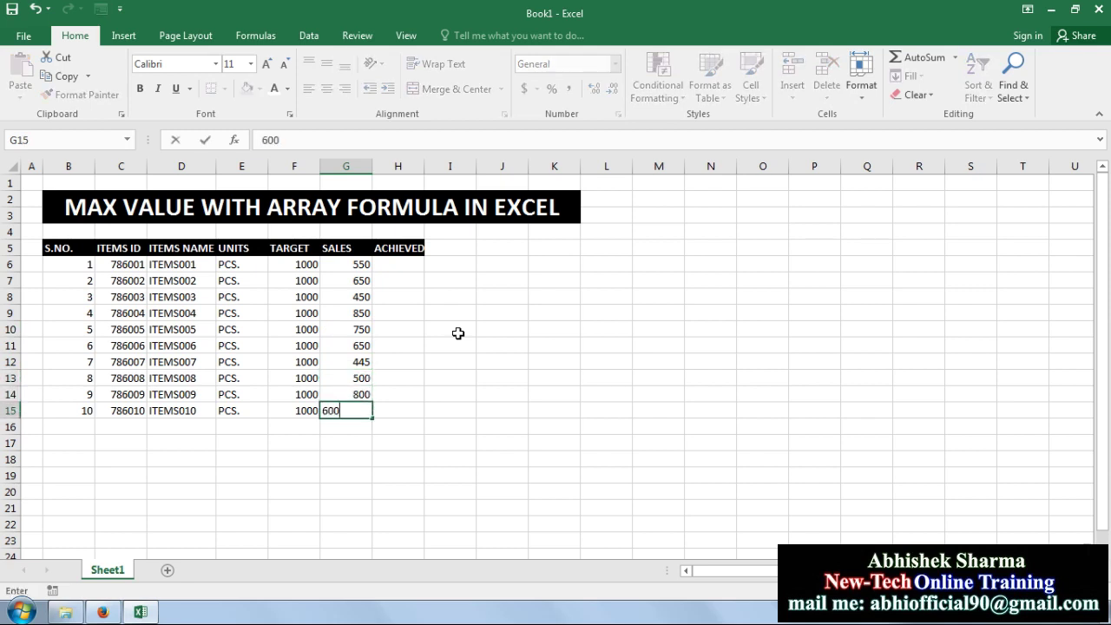
{"action": "key", "text": "Return"}
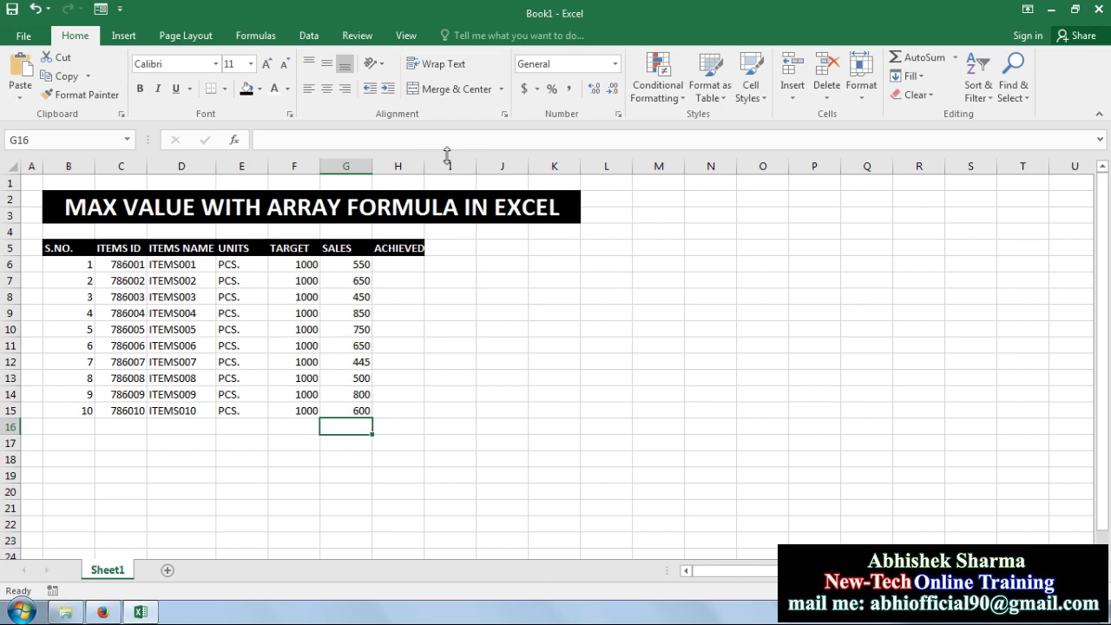
{"action": "left_click_drag", "start_coordinate": [424, 166], "coordinate": [434, 166]}
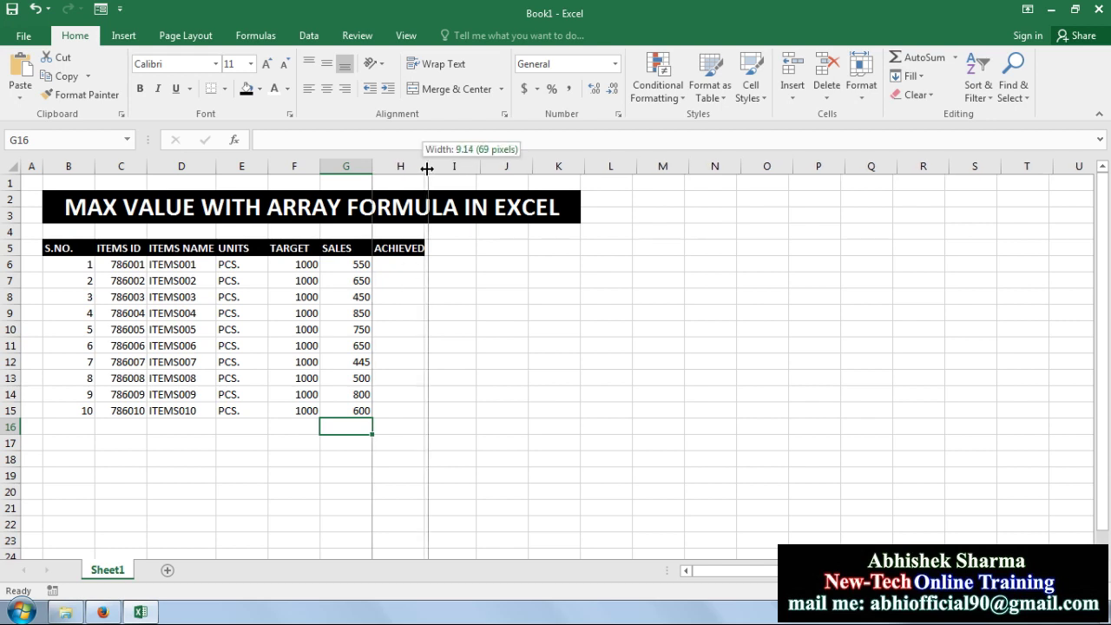
{"action": "left_click", "coordinate": [415, 268]}
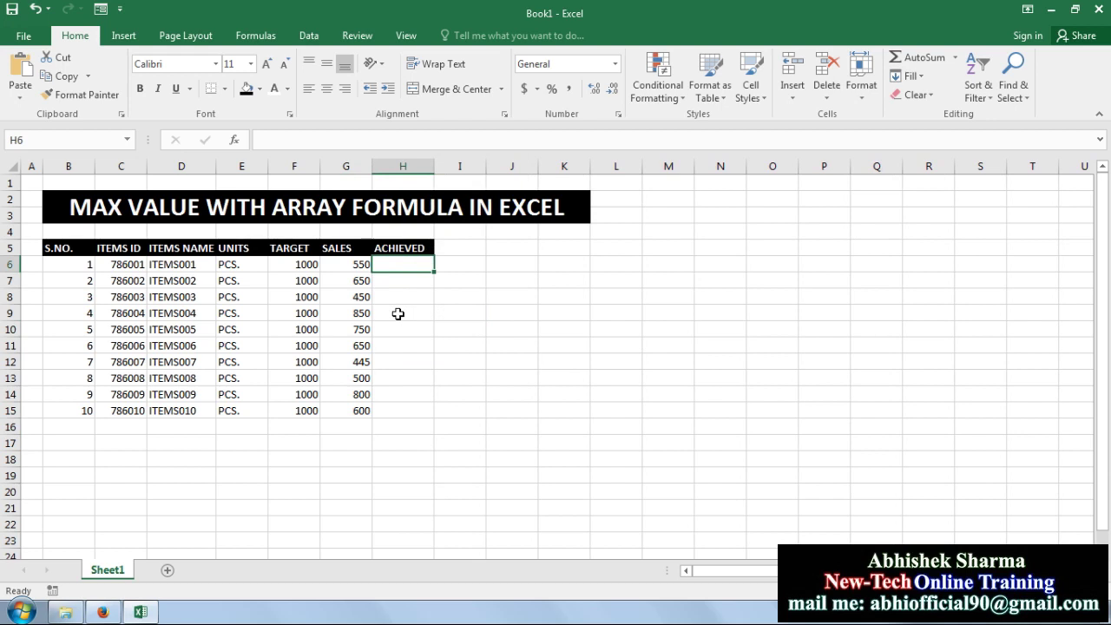
Step: Rename the H5 header to NON ACHIEVED and autofit column H
{"action": "left_click", "coordinate": [386, 250]}
{"action": "double_click", "coordinate": [377, 248]}
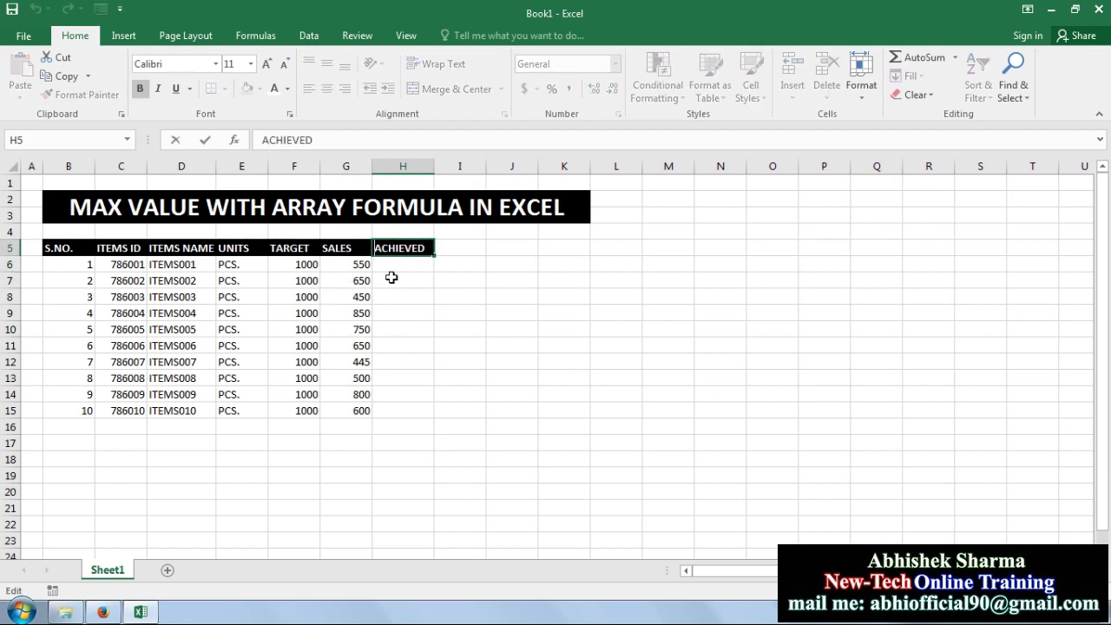
{"action": "type", "text": "NON"}
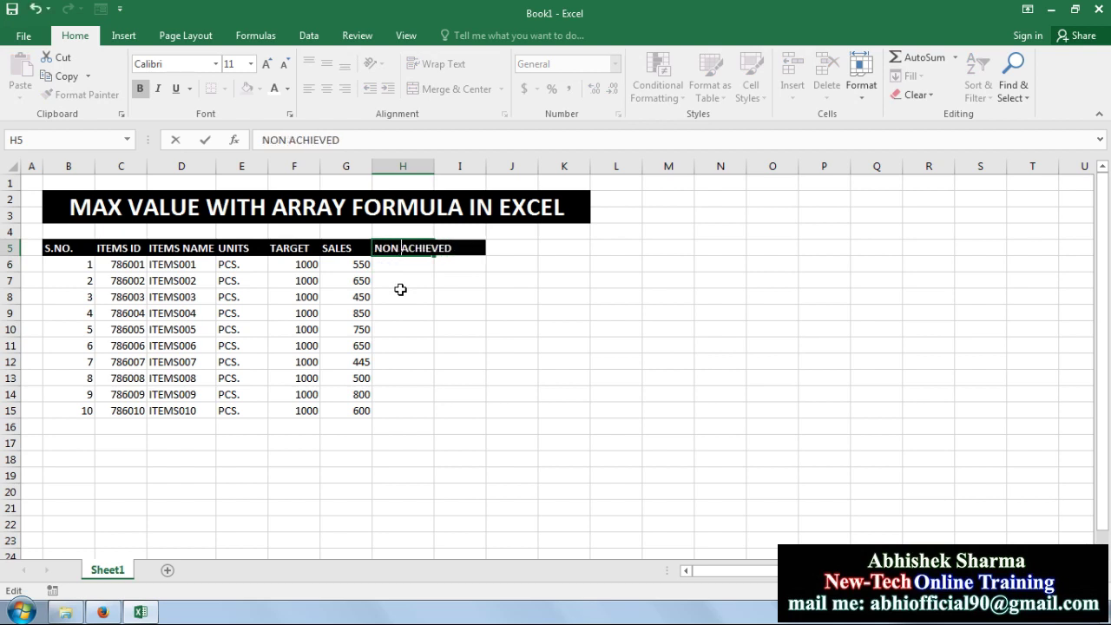
{"action": "key", "text": "Return"}
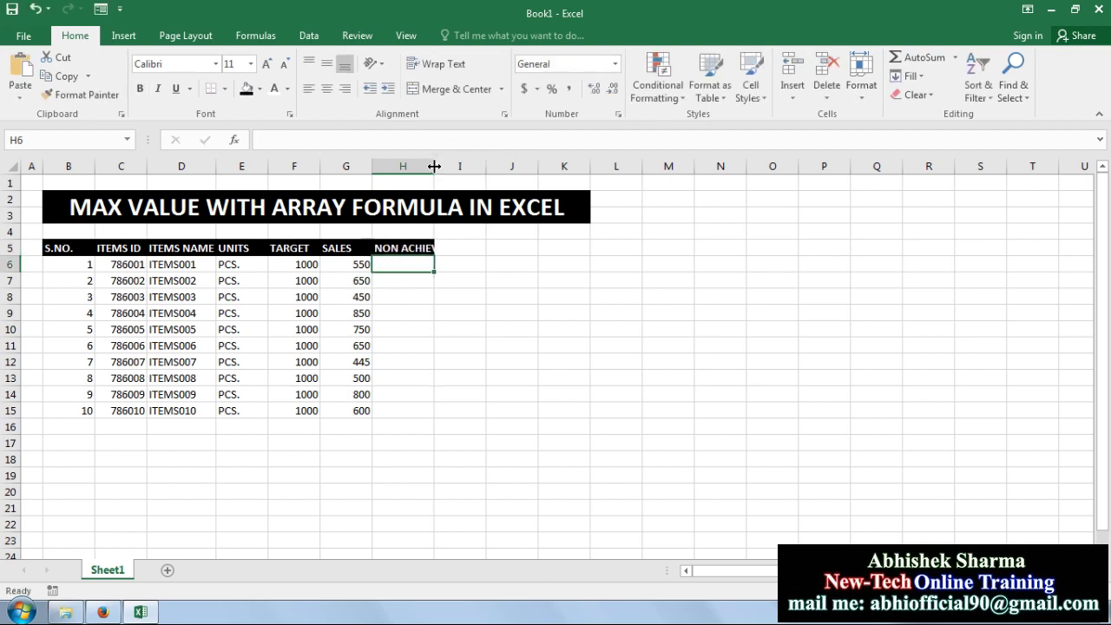
{"action": "double_click", "coordinate": [434, 166]}
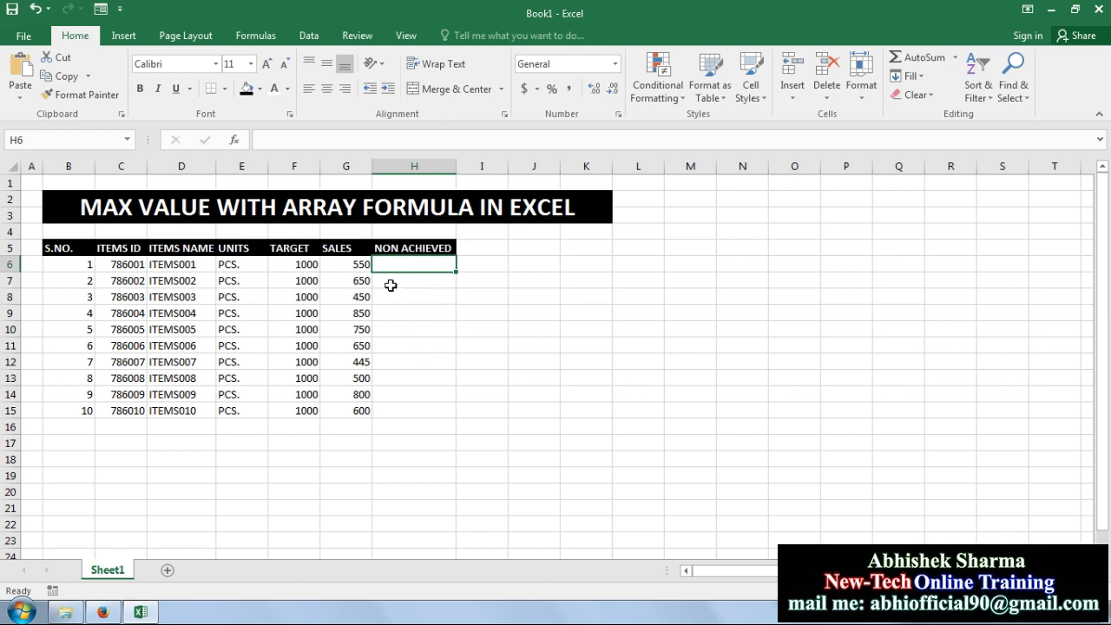
{"action": "left_click", "coordinate": [420, 313]}
{"action": "left_click", "coordinate": [421, 280]}
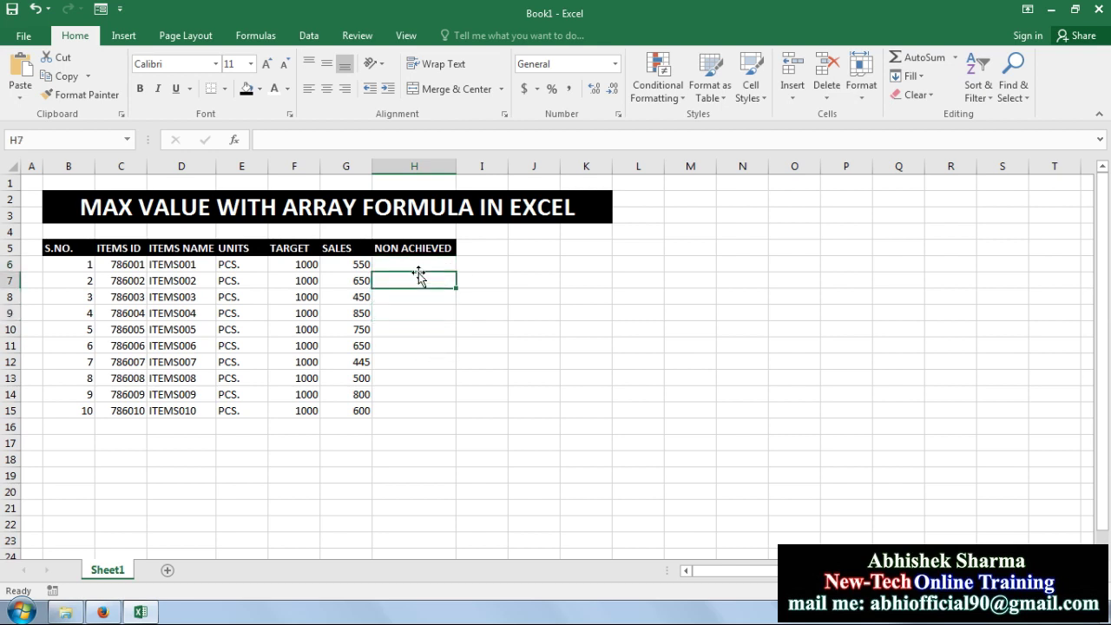
Step: Enter the formula =F6-G6 in H6
{"action": "left_click", "coordinate": [439, 263]}
{"action": "type", "text": "="}
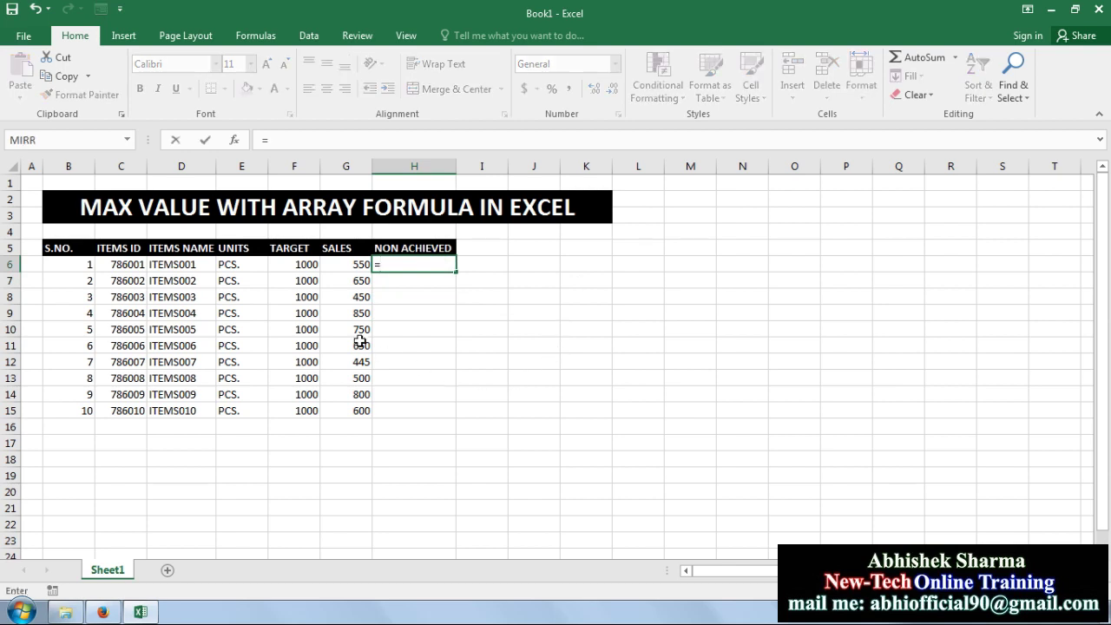
{"action": "left_click", "coordinate": [302, 266]}
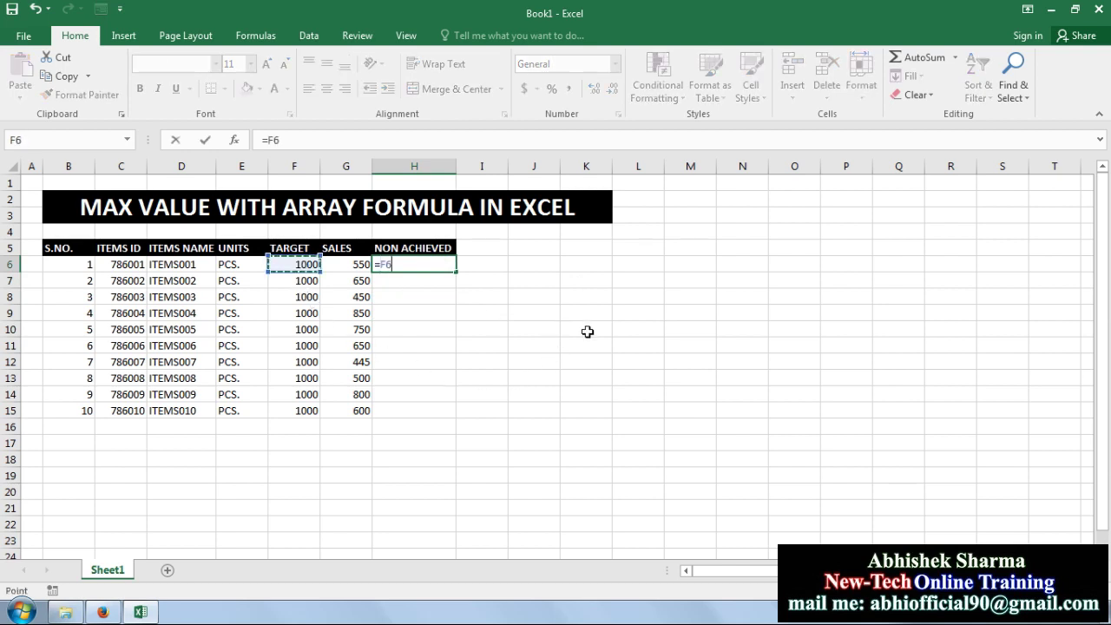
{"action": "type", "text": "-"}
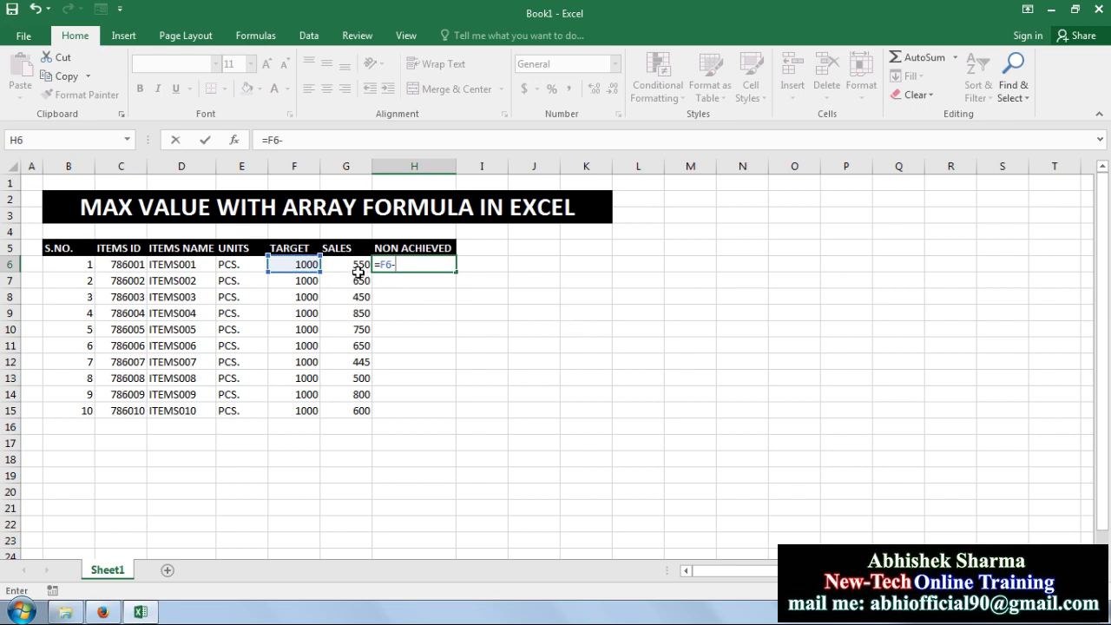
{"action": "left_click", "coordinate": [357, 269]}
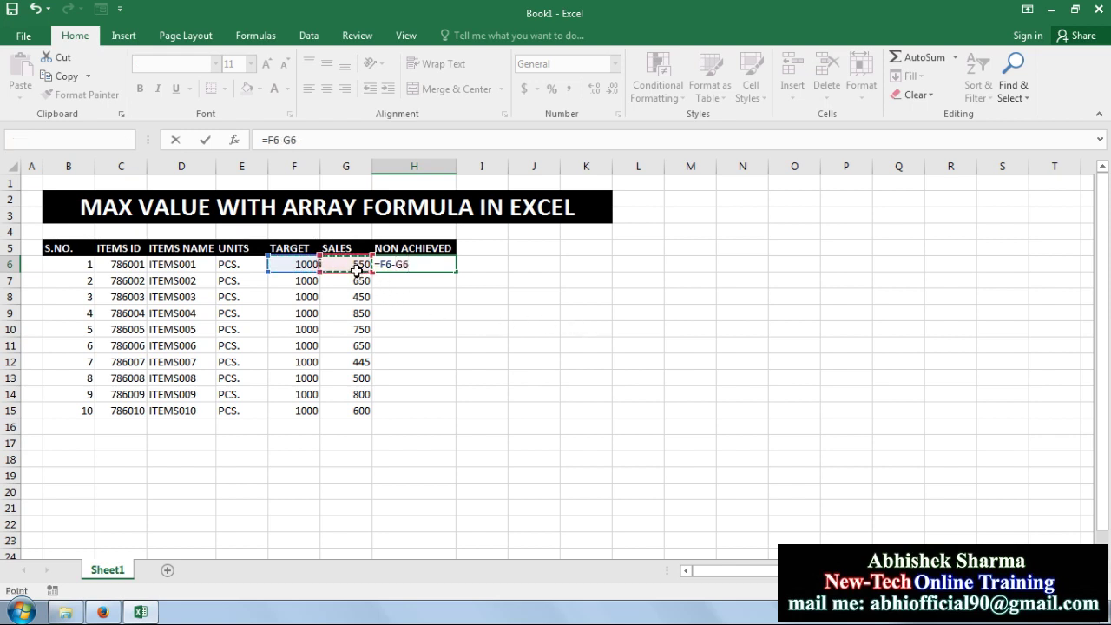
{"action": "key", "text": "Return"}
{"action": "key", "text": "Up"}
{"action": "key", "text": "Delete"}
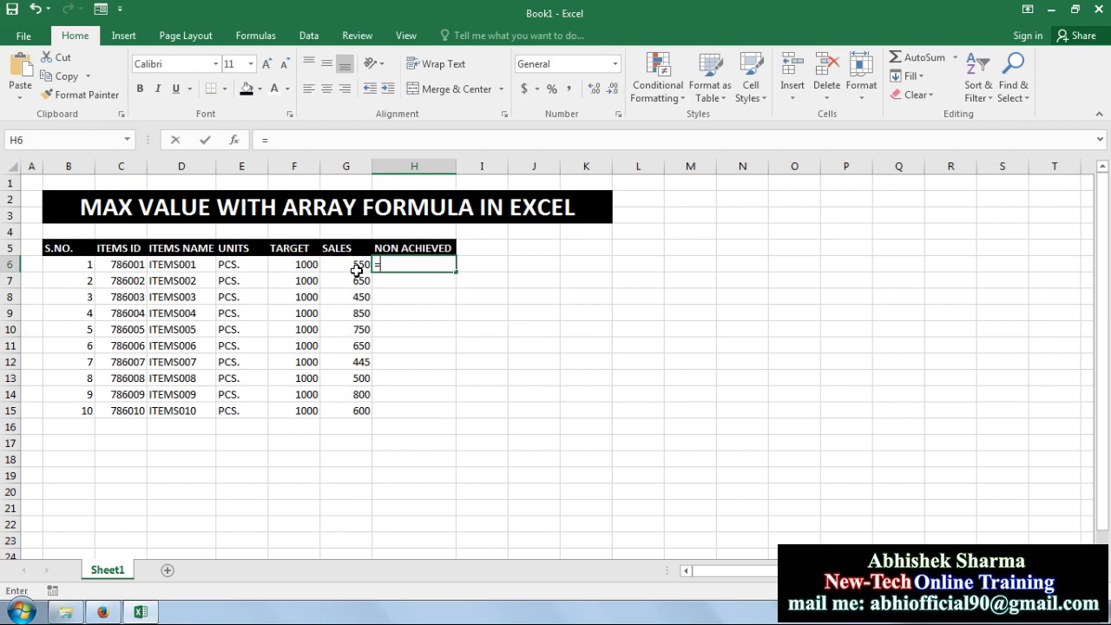
{"action": "type", "text": "="}
{"action": "left_click", "coordinate": [300, 265]}
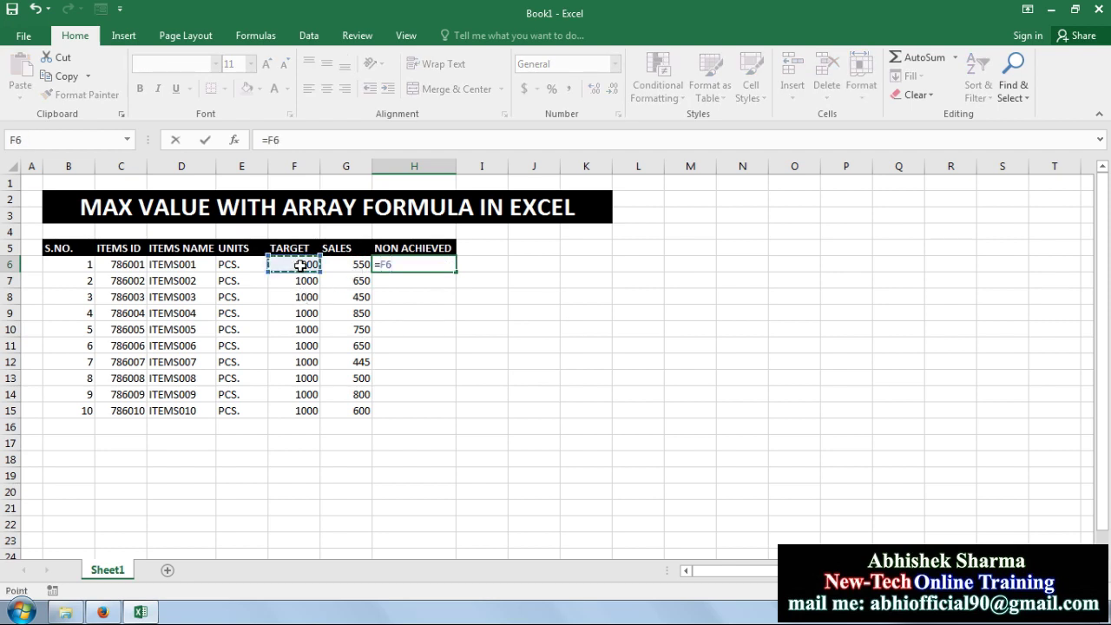
{"action": "type", "text": "-"}
{"action": "left_click", "coordinate": [356, 266]}
{"action": "key", "text": "Return"}
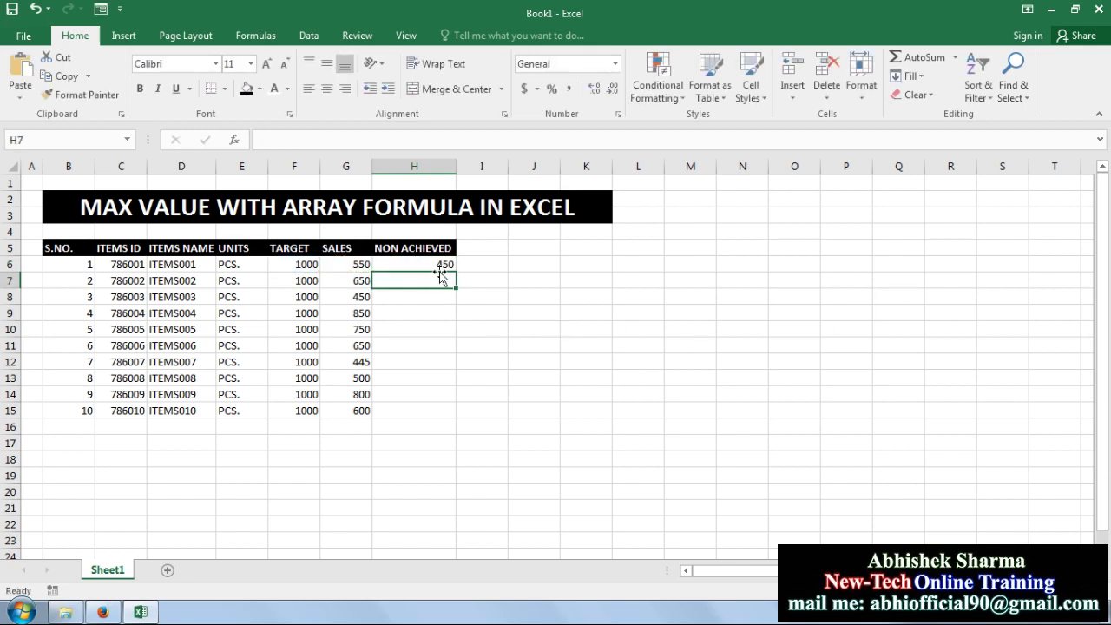
Step: Copy the H6 formula down to H15, giving shortfalls from 450 to 400
{"action": "left_click", "coordinate": [441, 266]}
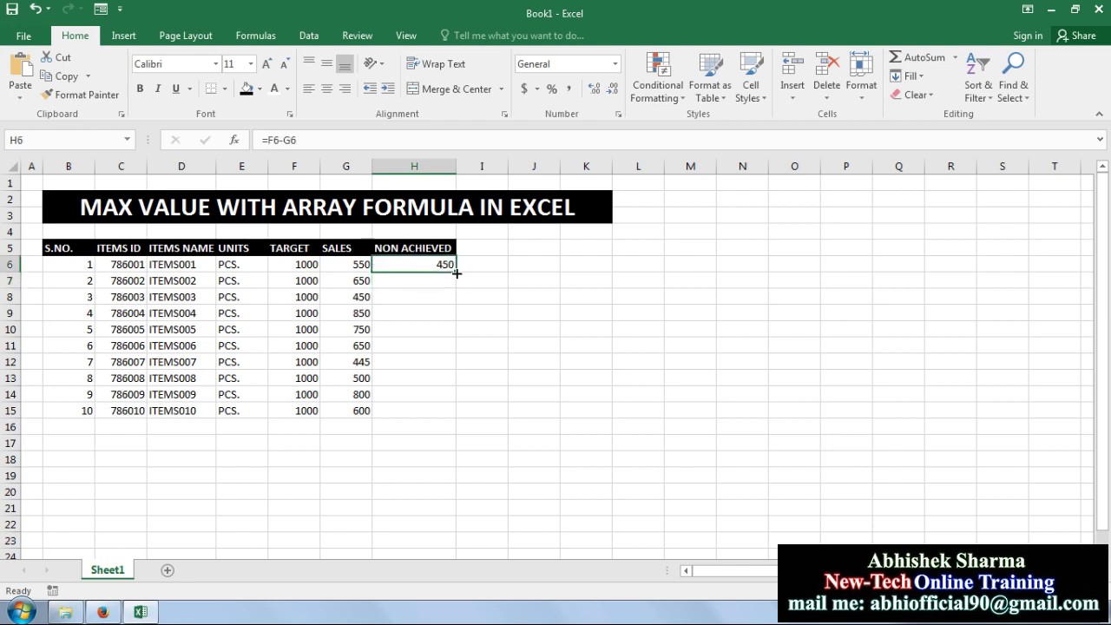
{"action": "left_click_drag", "start_coordinate": [457, 274], "coordinate": [455, 414]}
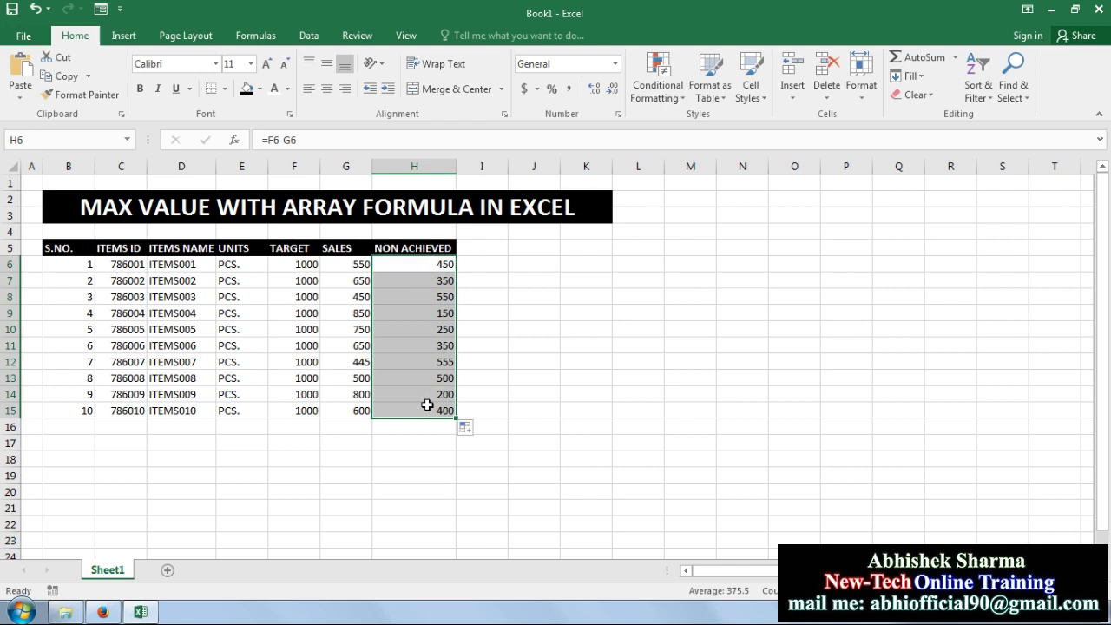
{"action": "left_click", "coordinate": [658, 311]}
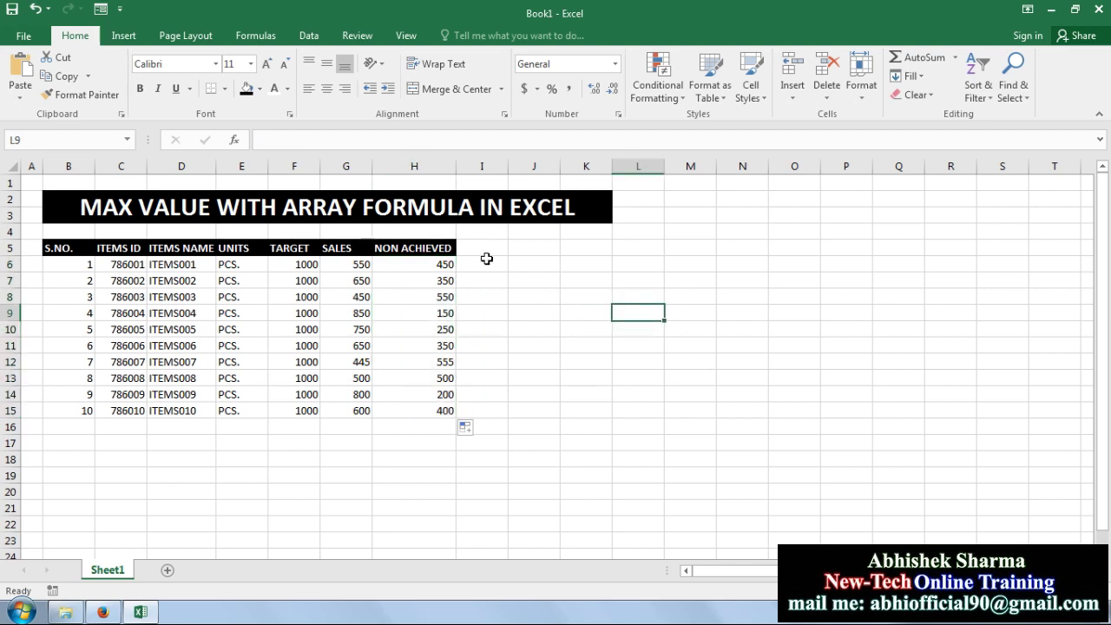
Step: Merge J5:K5 and enter the header MAXIMUM DIFFERANCE
{"action": "left_click", "coordinate": [535, 250]}
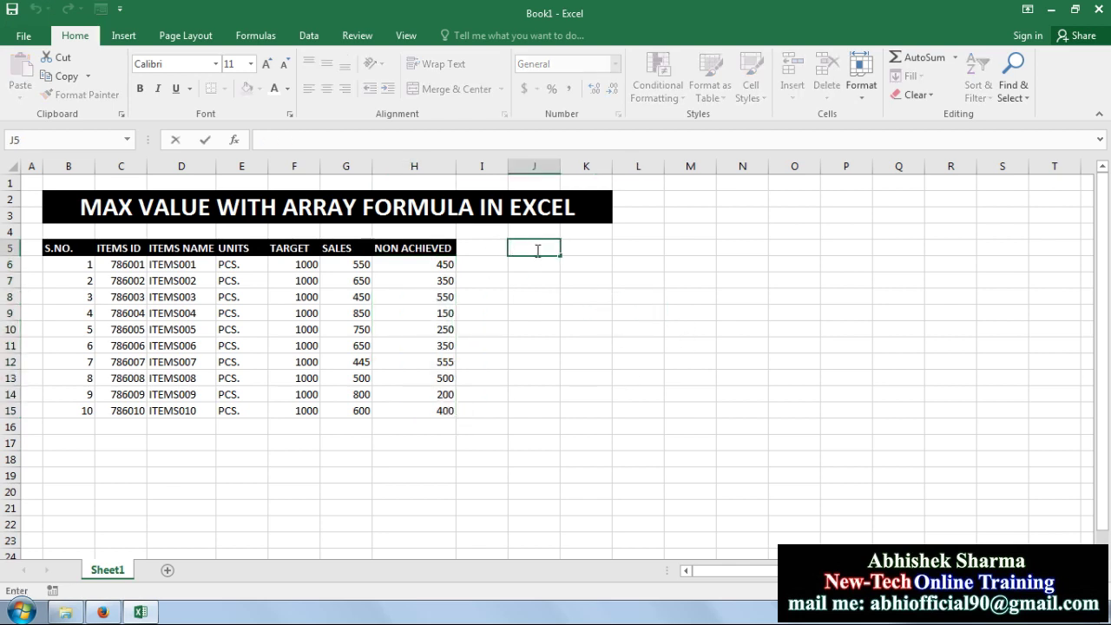
{"action": "left_click_drag", "start_coordinate": [587, 251], "coordinate": [539, 251]}
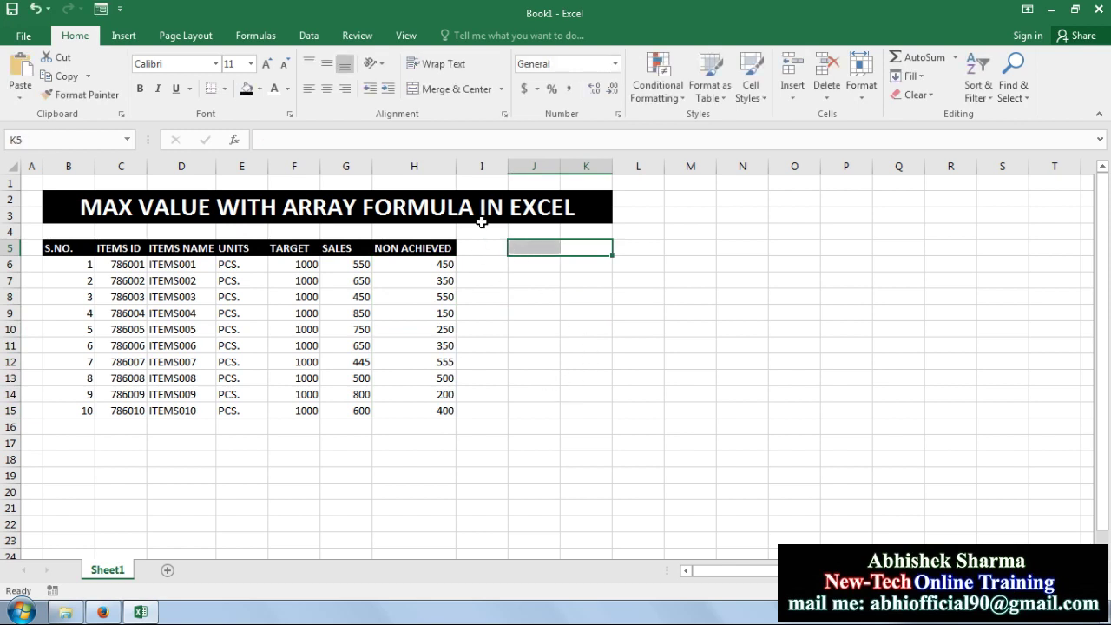
{"action": "left_click", "coordinate": [453, 89]}
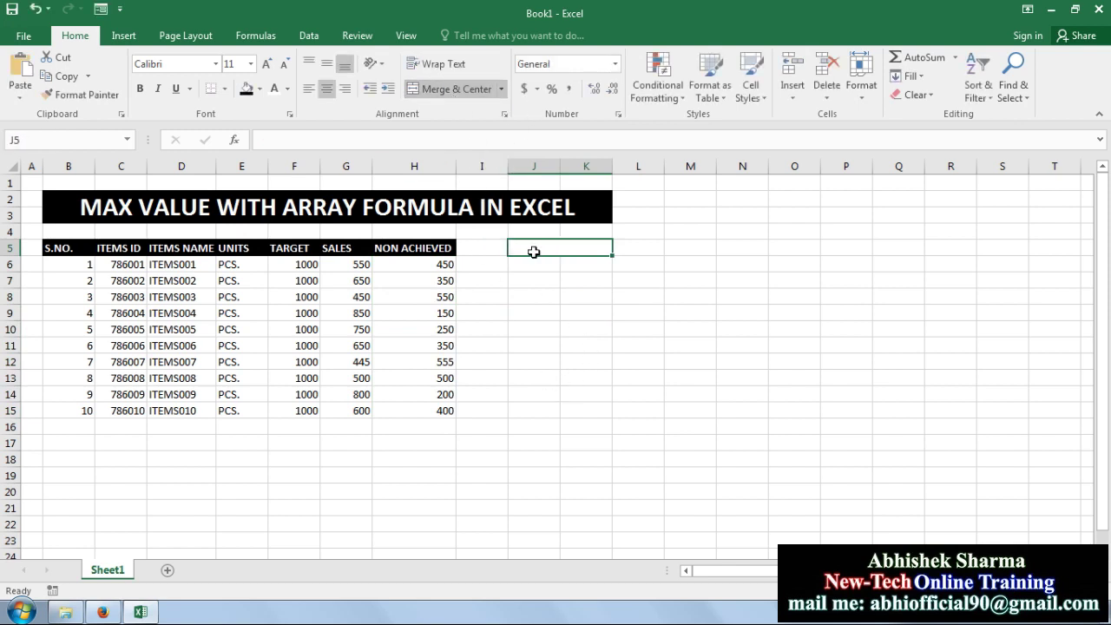
{"action": "type", "text": "MAXIMUM"}
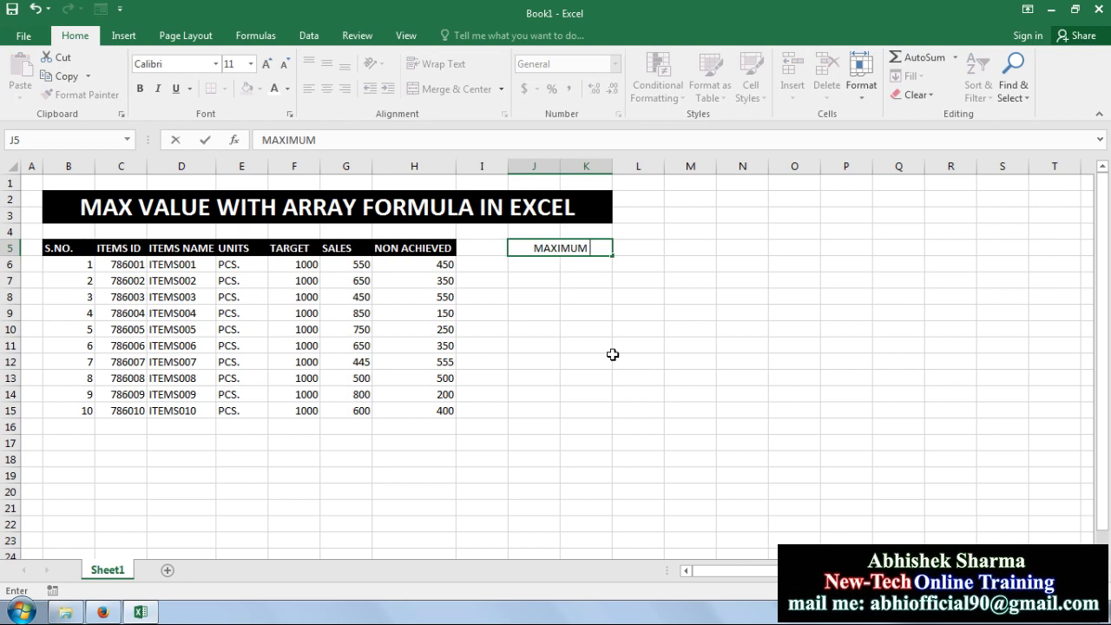
{"action": "type", "text": "DIFFERANCE"}
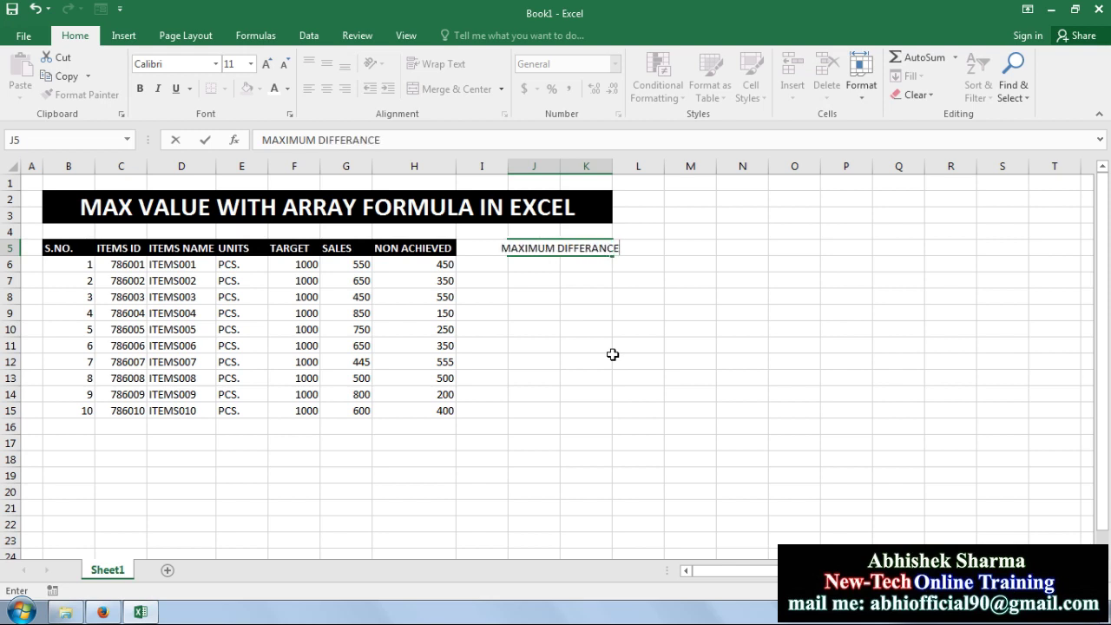
{"action": "key", "text": "Return"}
Step: Widen column K and style the header with black fill and white bold text
{"action": "left_click", "coordinate": [550, 251]}
{"action": "left_click_drag", "start_coordinate": [612, 165], "coordinate": [634, 165]}
{"action": "left_click", "coordinate": [580, 363]}
{"action": "left_click", "coordinate": [570, 252]}
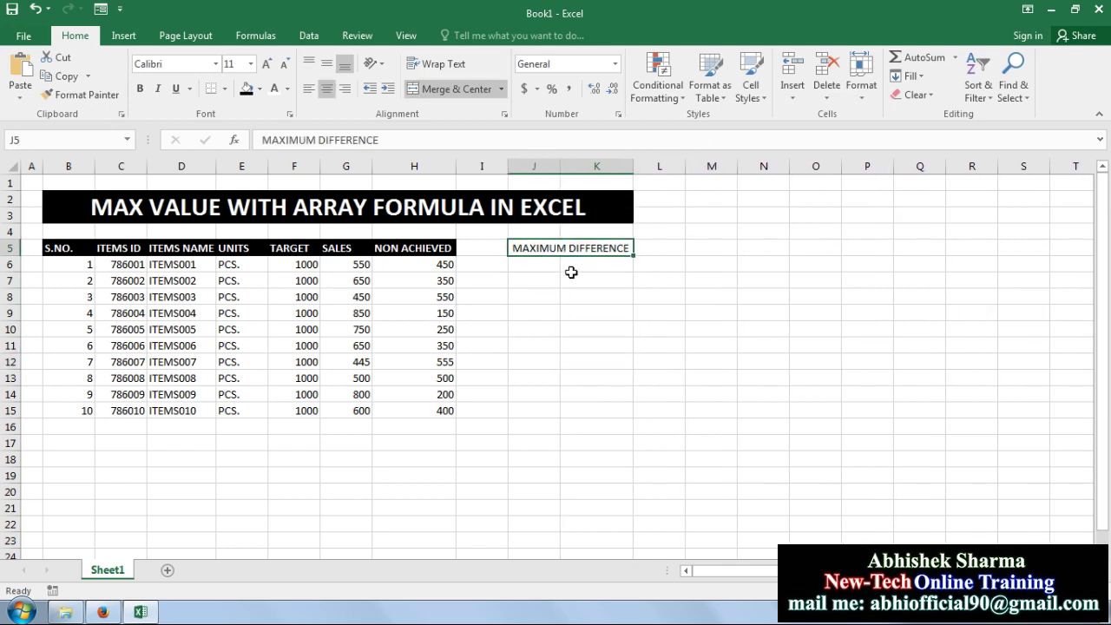
{"action": "left_click", "coordinate": [246, 88]}
{"action": "left_click", "coordinate": [274, 89]}
{"action": "left_click", "coordinate": [140, 89]}
{"action": "left_click", "coordinate": [539, 308]}
{"action": "left_click", "coordinate": [546, 266]}
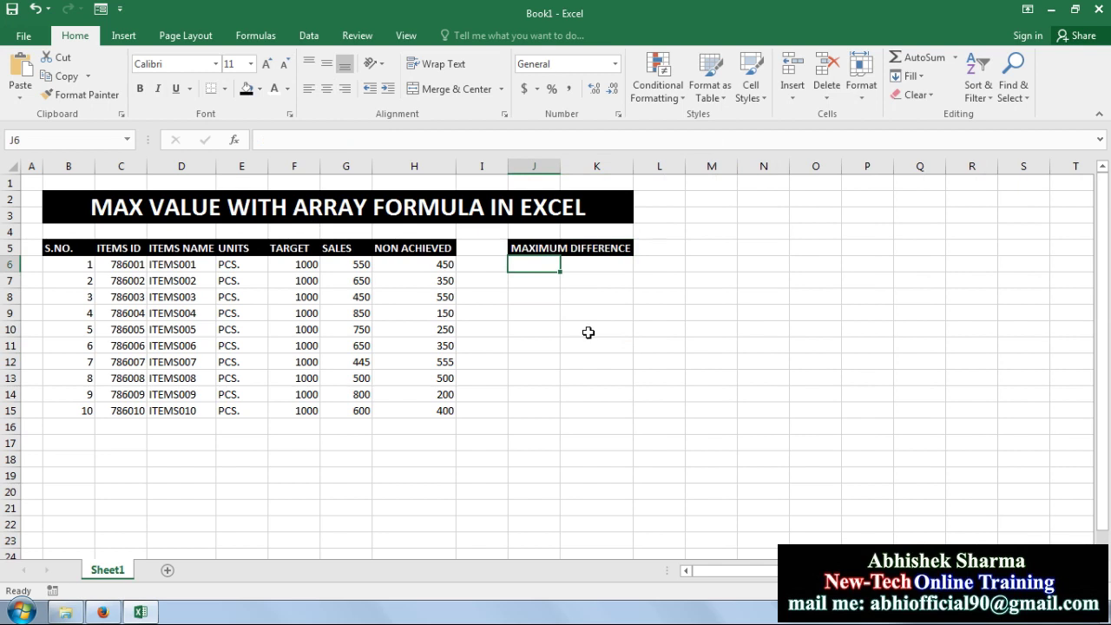
{"action": "type", "text": "WITH MAX"}
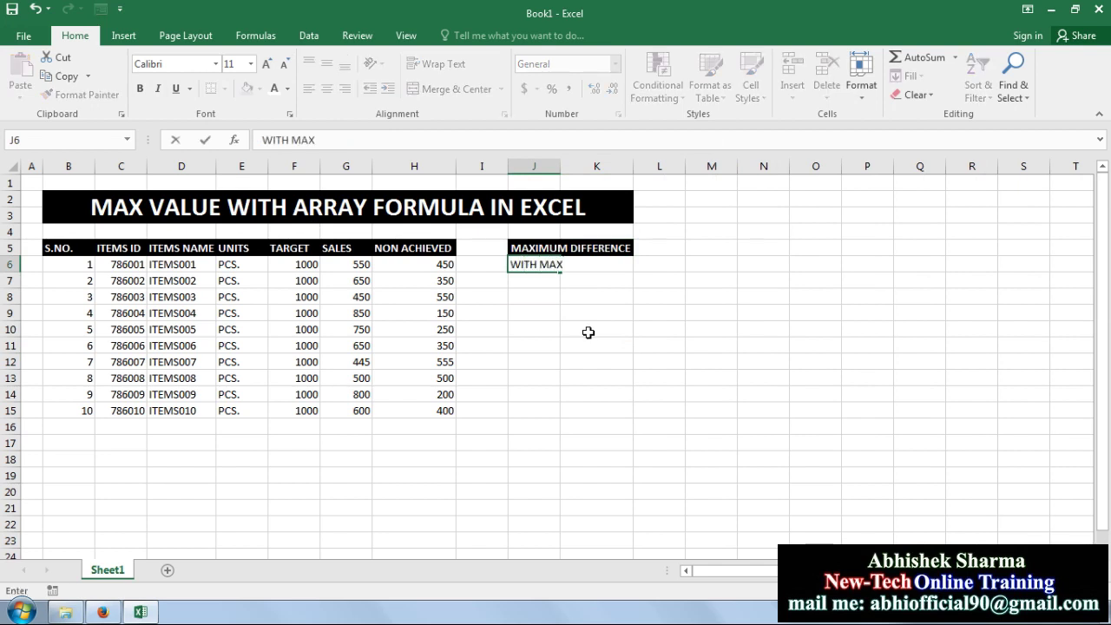
Step: Enter WITH MAX in J6 and WITH ARRAY in J7, then widen column J
{"action": "key", "text": "Return"}
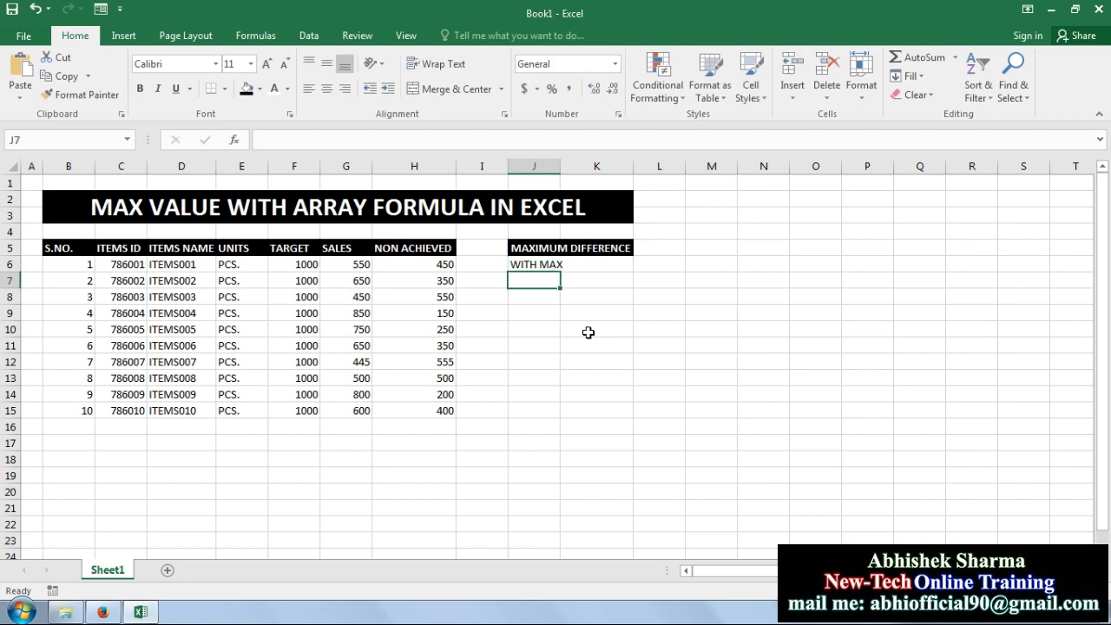
{"action": "type", "text": "WITH ARRAY"}
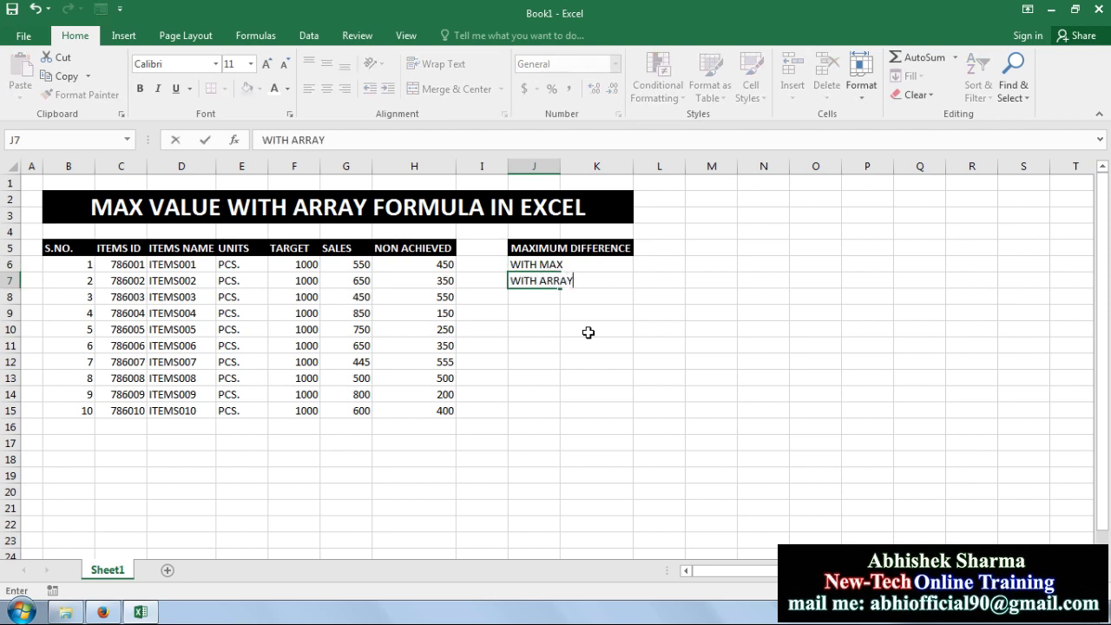
{"action": "key", "text": "Return"}
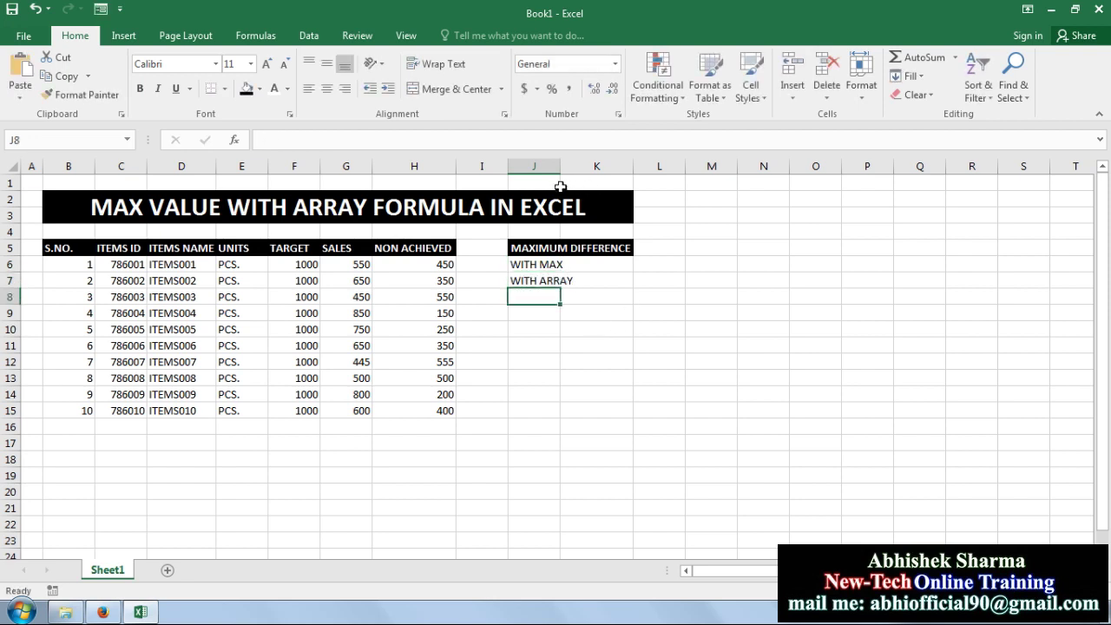
{"action": "left_click_drag", "start_coordinate": [561, 166], "coordinate": [573, 166]}
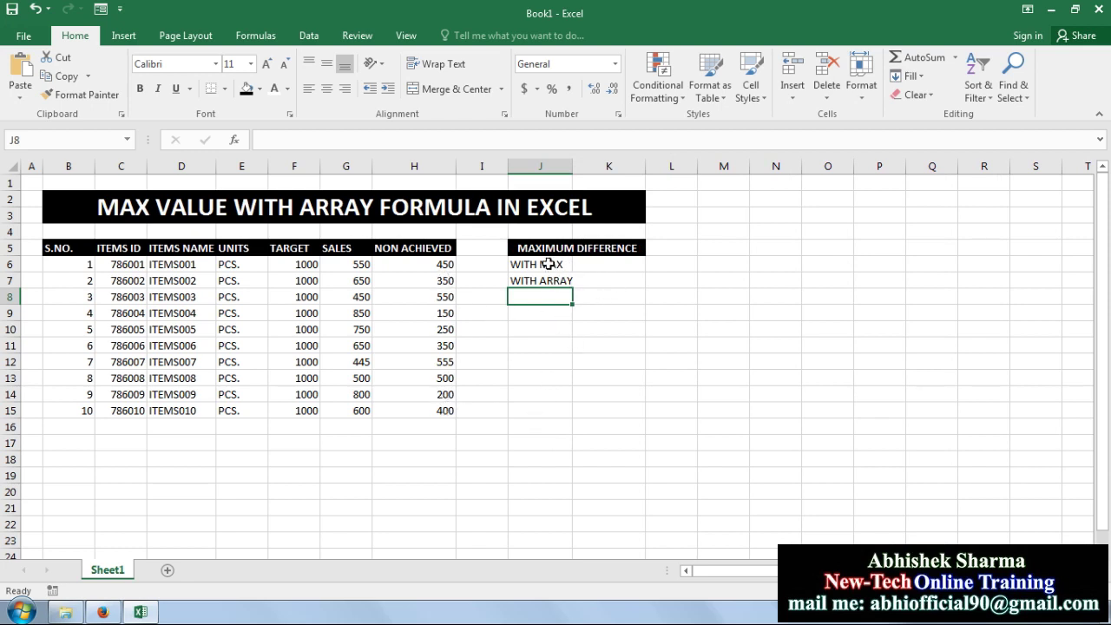
{"action": "left_click_drag", "start_coordinate": [532, 250], "coordinate": [569, 275]}
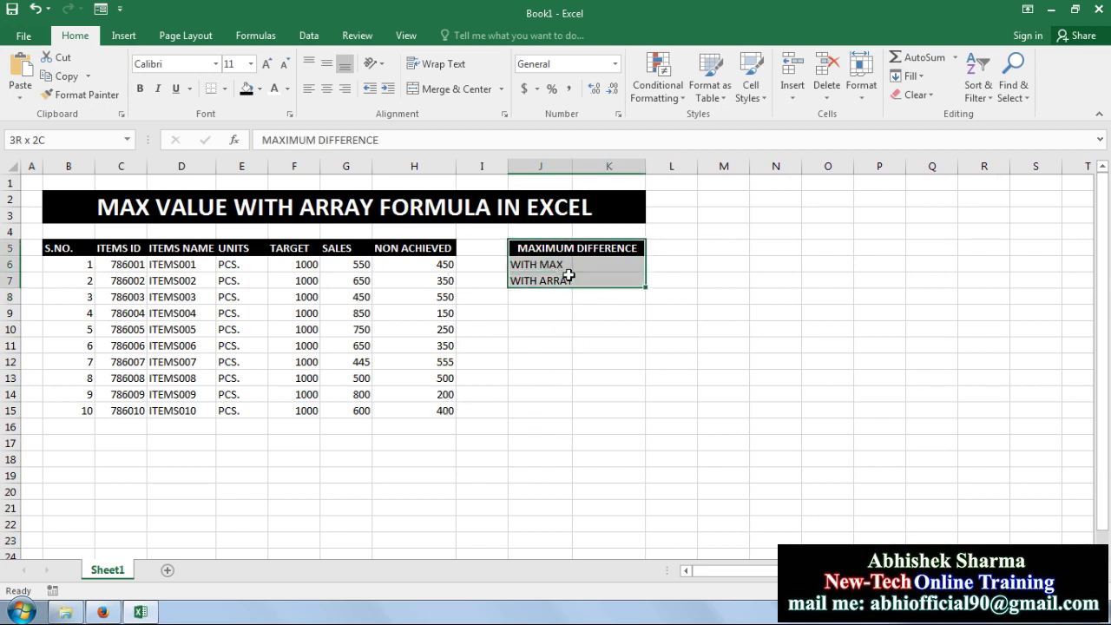
Step: Put All Borders on the J5:K7 summary box and widen column K slightly
{"action": "left_click", "coordinate": [224, 89]}
{"action": "left_click", "coordinate": [247, 226]}
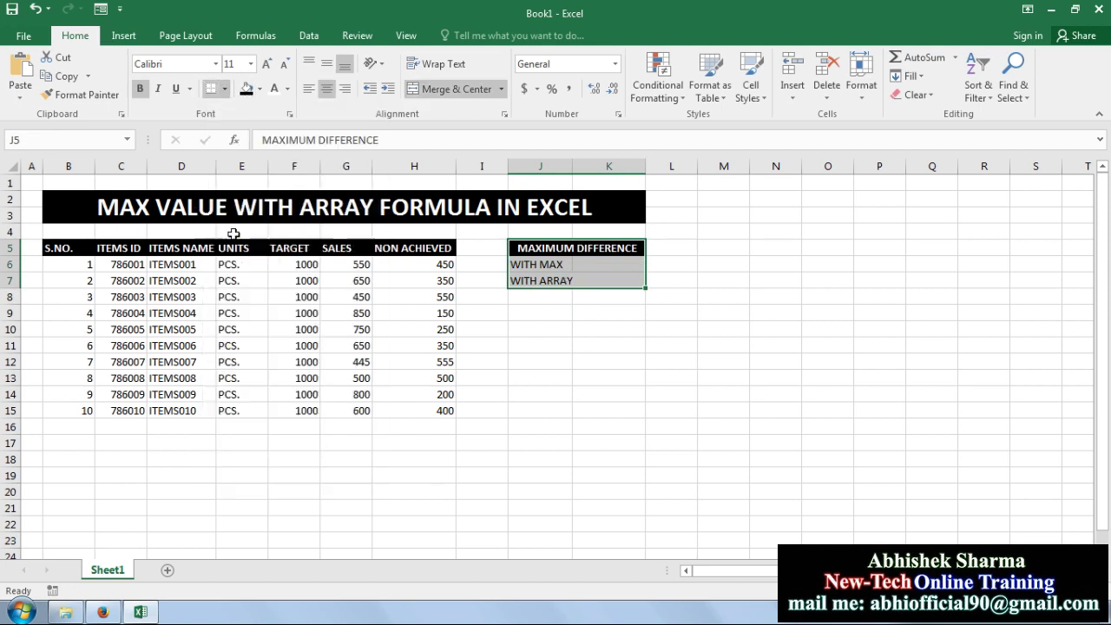
{"action": "left_click", "coordinate": [651, 347]}
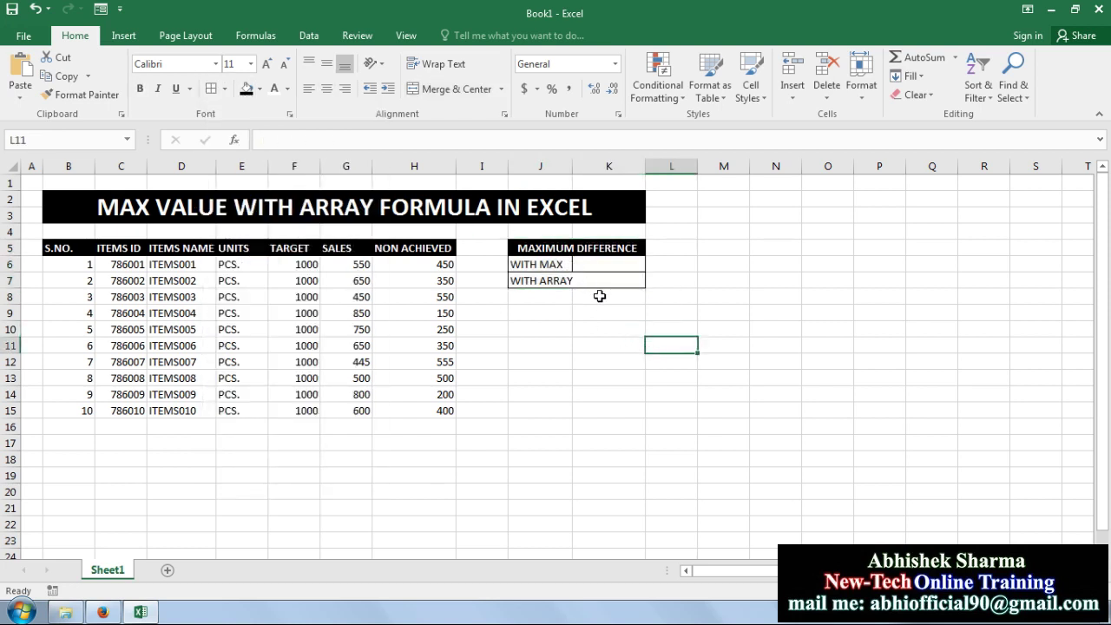
{"action": "left_click", "coordinate": [600, 296]}
{"action": "left_click_drag", "start_coordinate": [574, 166], "coordinate": [578, 166]}
{"action": "left_click", "coordinate": [580, 376]}
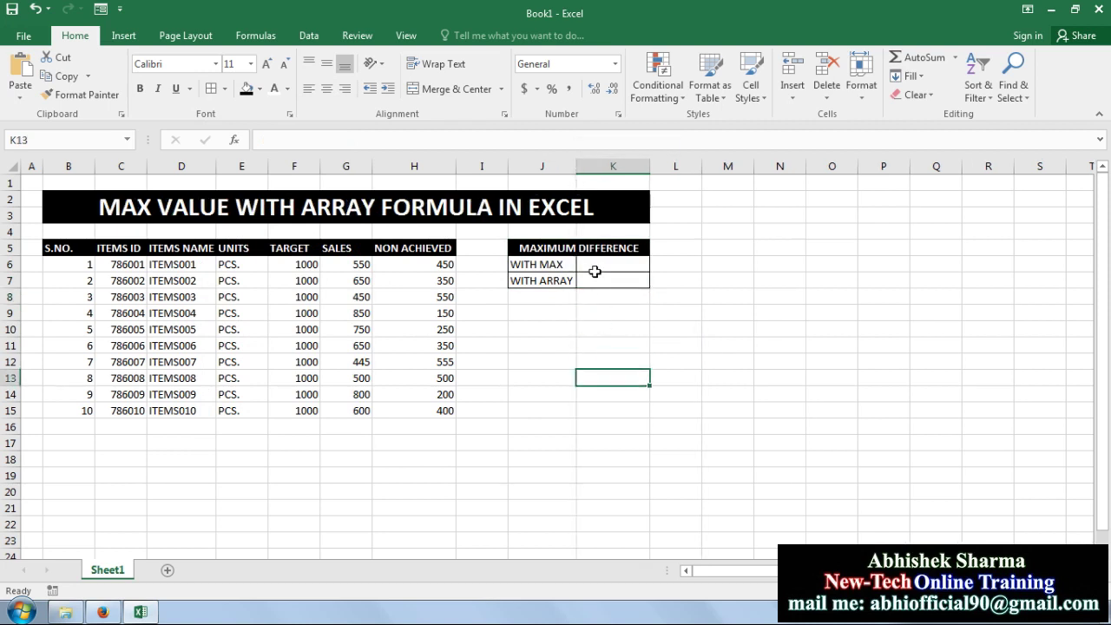
Step: Add borders to every cell of the item table and centre its contents
{"action": "mouse_move", "coordinate": [441, 406]}
{"action": "left_mouse_down"}
{"action": "mouse_move", "coordinate": [78, 237]}
{"action": "mouse_move", "coordinate": [435, 408]}
{"action": "left_mouse_up"}
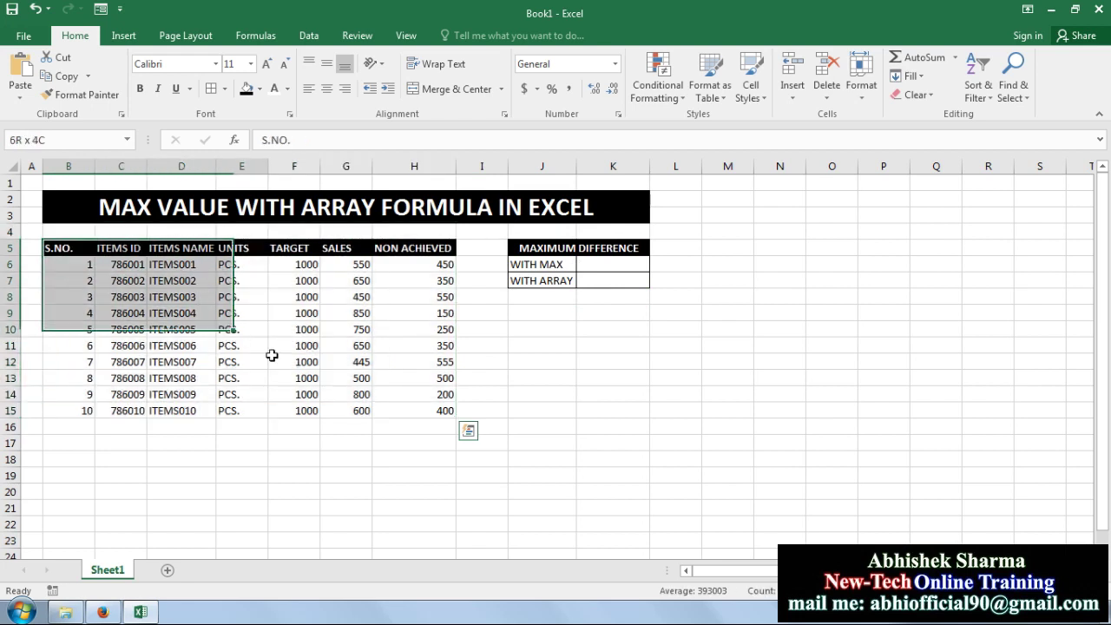
{"action": "left_click", "coordinate": [213, 90]}
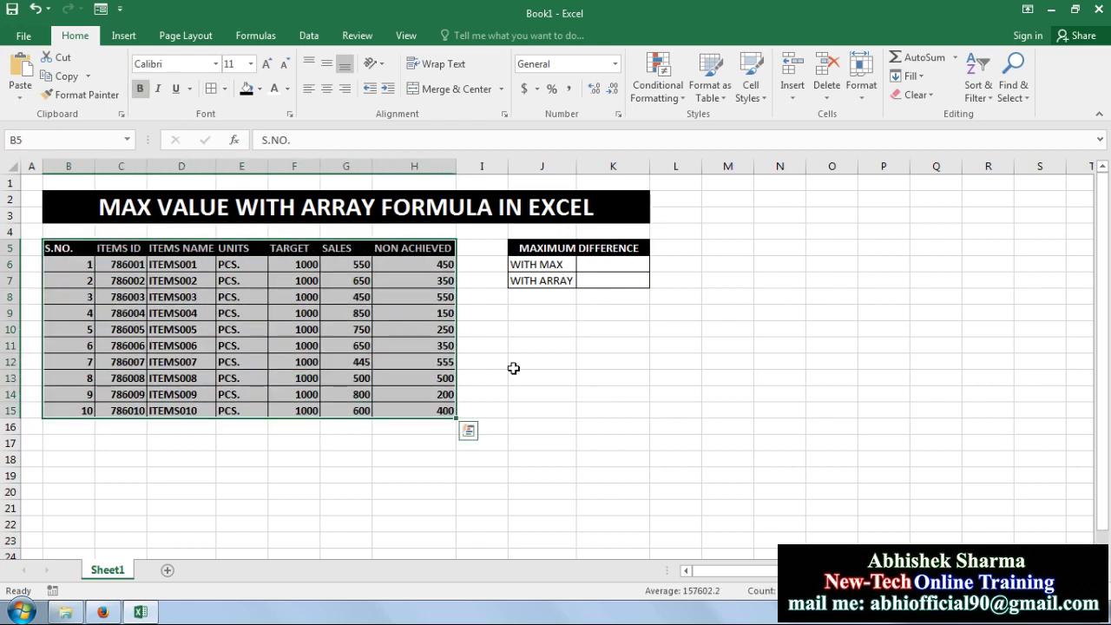
{"action": "left_click", "coordinate": [327, 88]}
{"action": "left_click", "coordinate": [550, 347]}
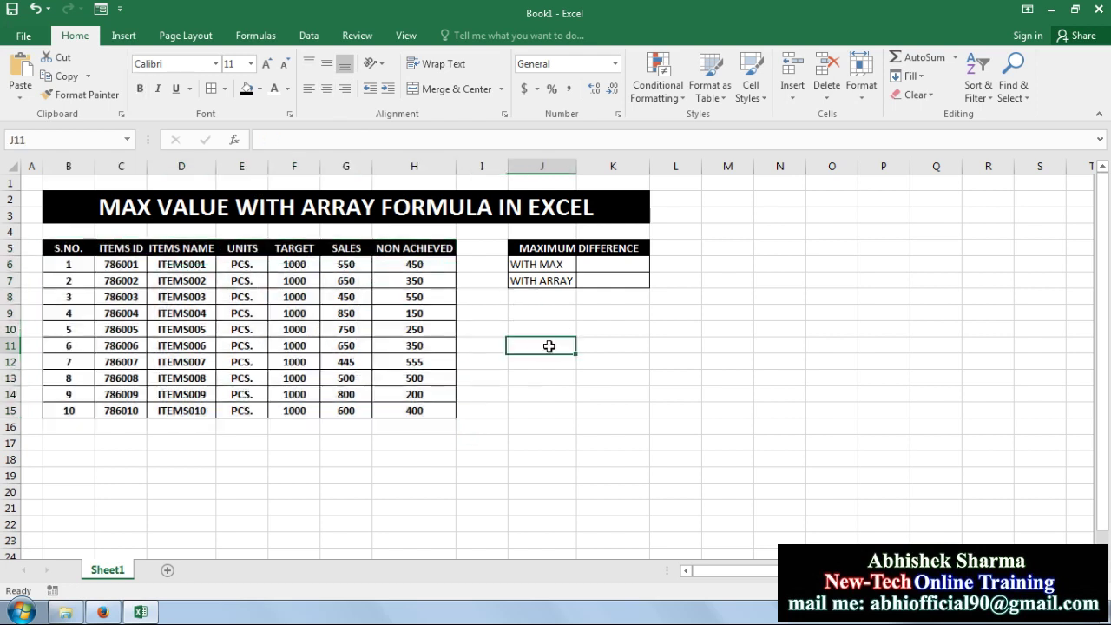
{"action": "left_click", "coordinate": [634, 263]}
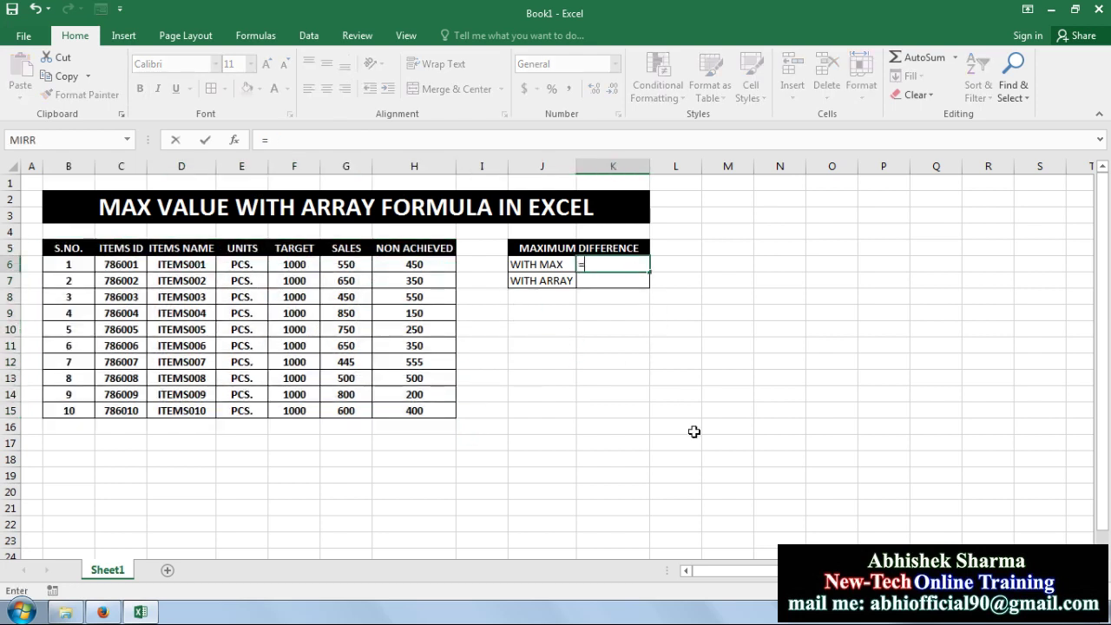
Step: Enter =MAX(H6:H15) in K6, giving 555 as the WITH MAX result
{"action": "type", "text": "=MAX"}
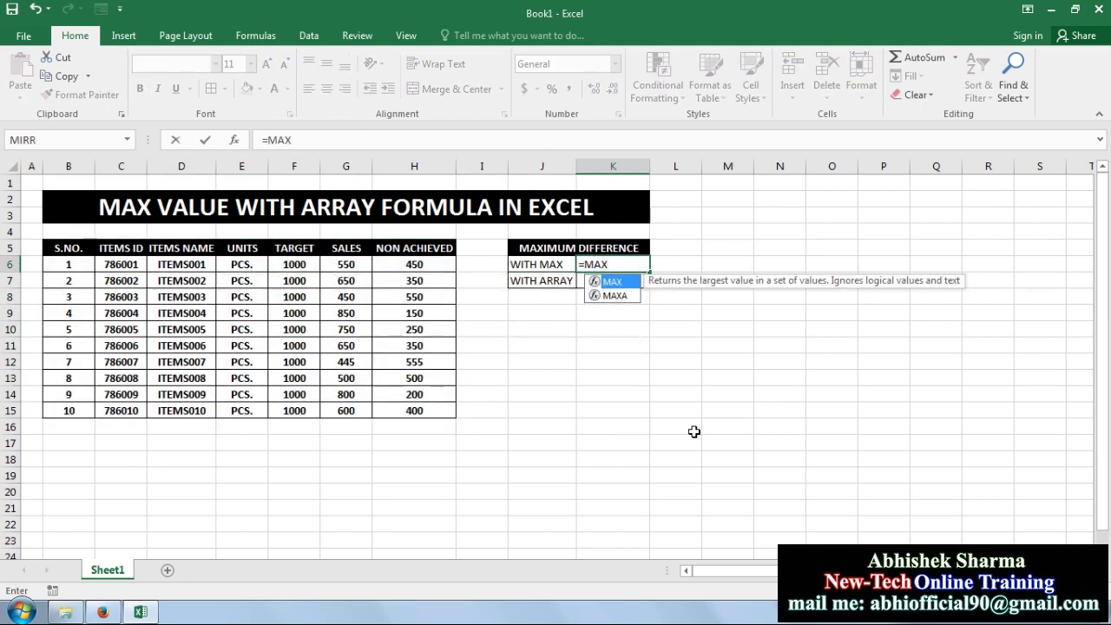
{"action": "type", "text": "("}
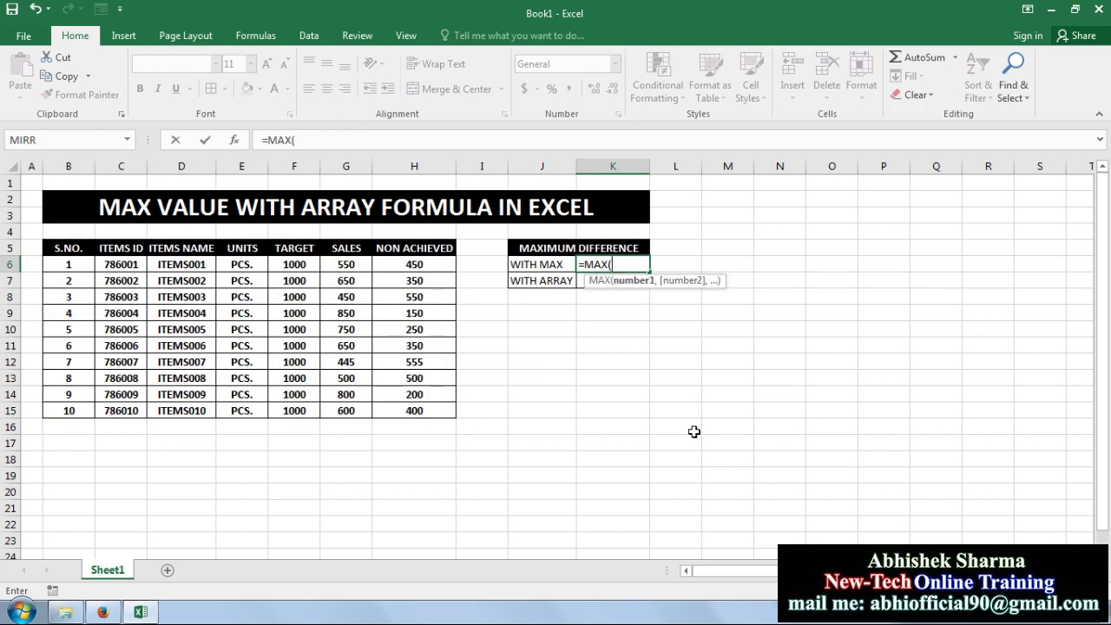
{"action": "left_click", "coordinate": [424, 265]}
{"action": "left_click_drag", "start_coordinate": [424, 265], "coordinate": [421, 410]}
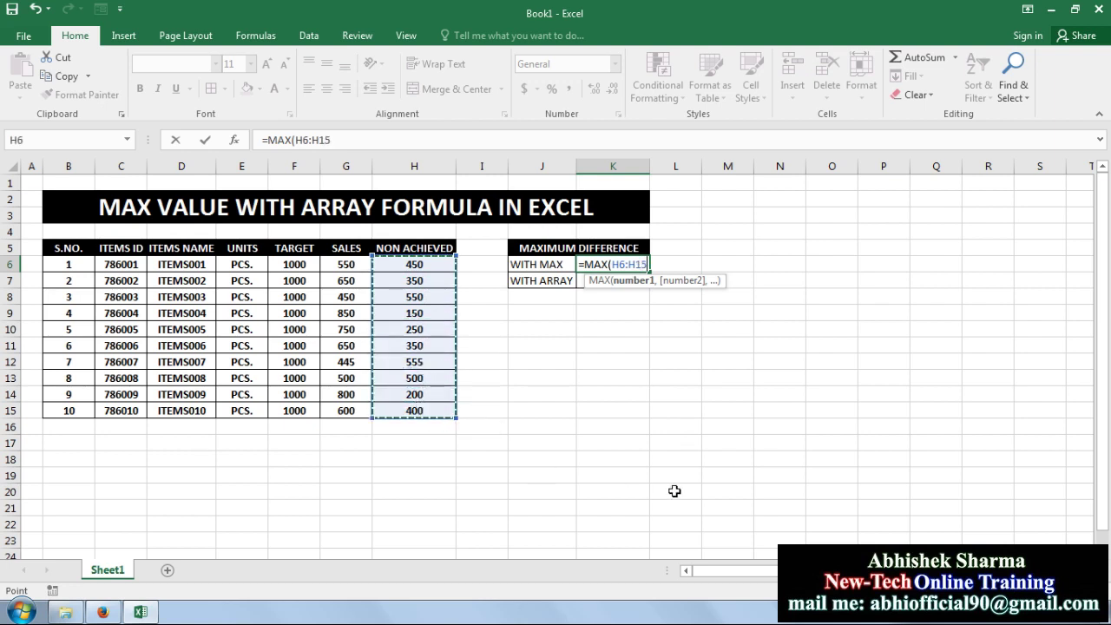
{"action": "type", "text": ")"}
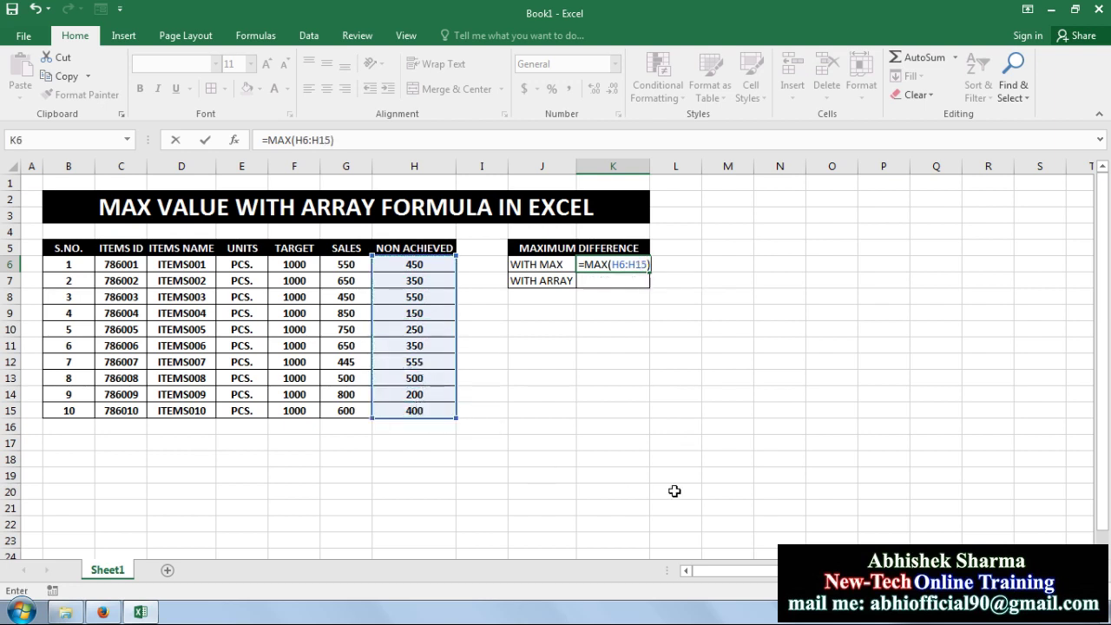
{"action": "key", "text": "Return"}
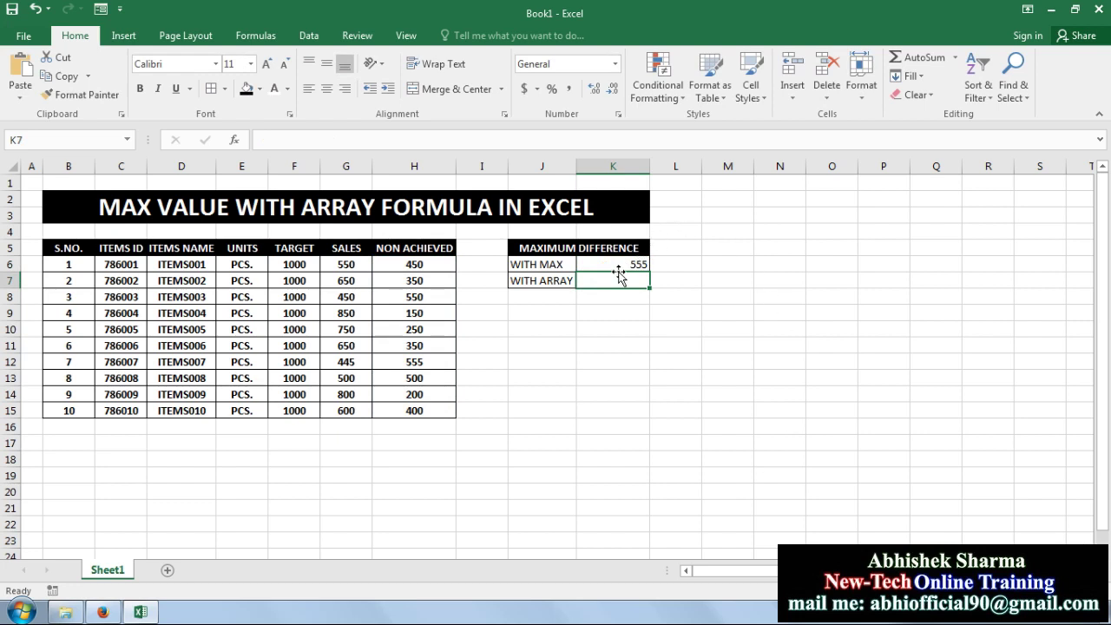
{"action": "left_click", "coordinate": [611, 264]}
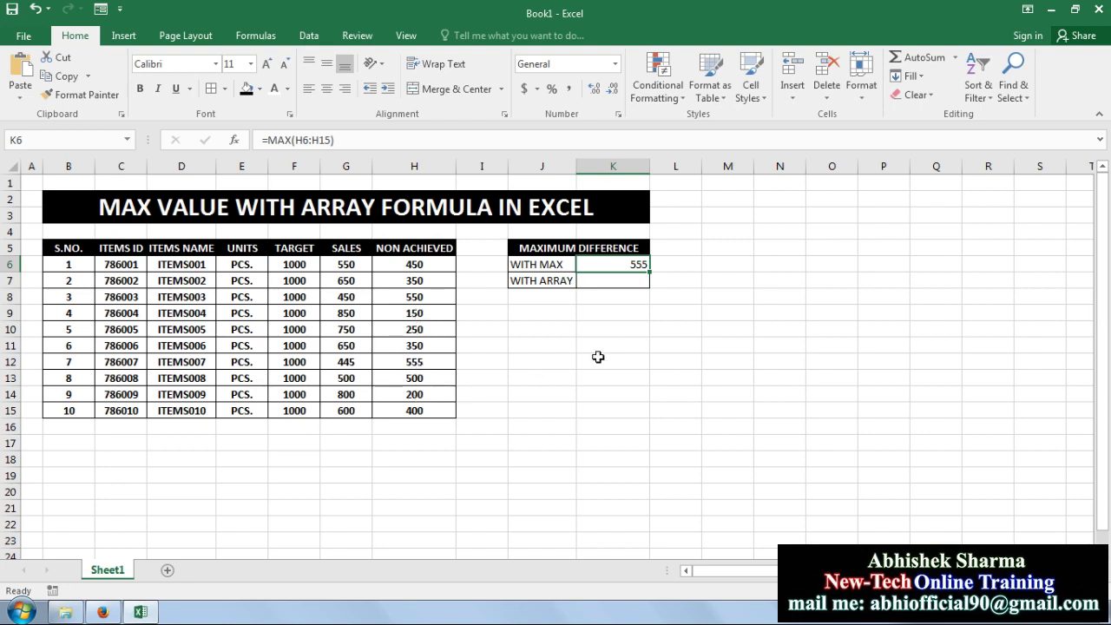
{"action": "left_click", "coordinate": [615, 288]}
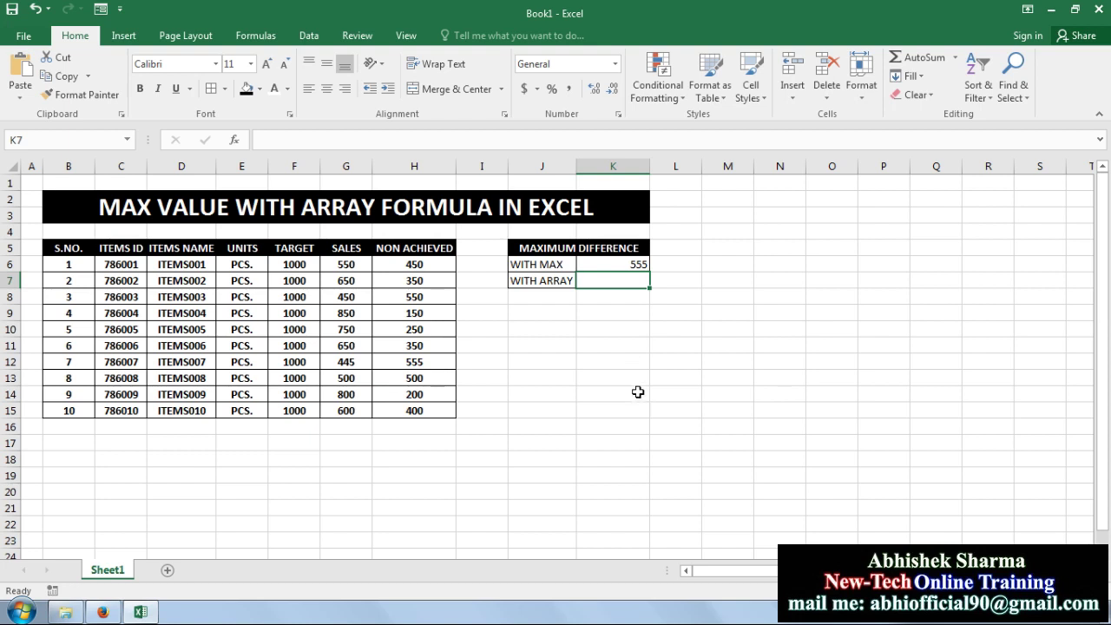
Step: Widen column K and enter the array formula {=MAX(F6:F15-G6:G15)} in K7, showing 555
{"action": "left_click_drag", "start_coordinate": [649, 167], "coordinate": [668, 171]}
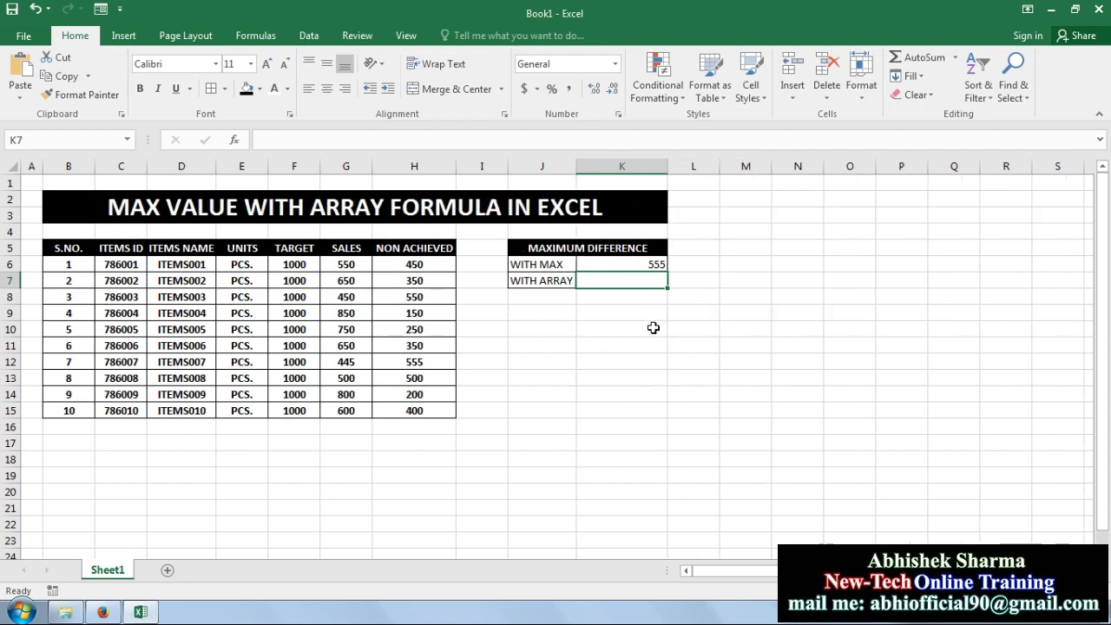
{"action": "type", "text": "="}
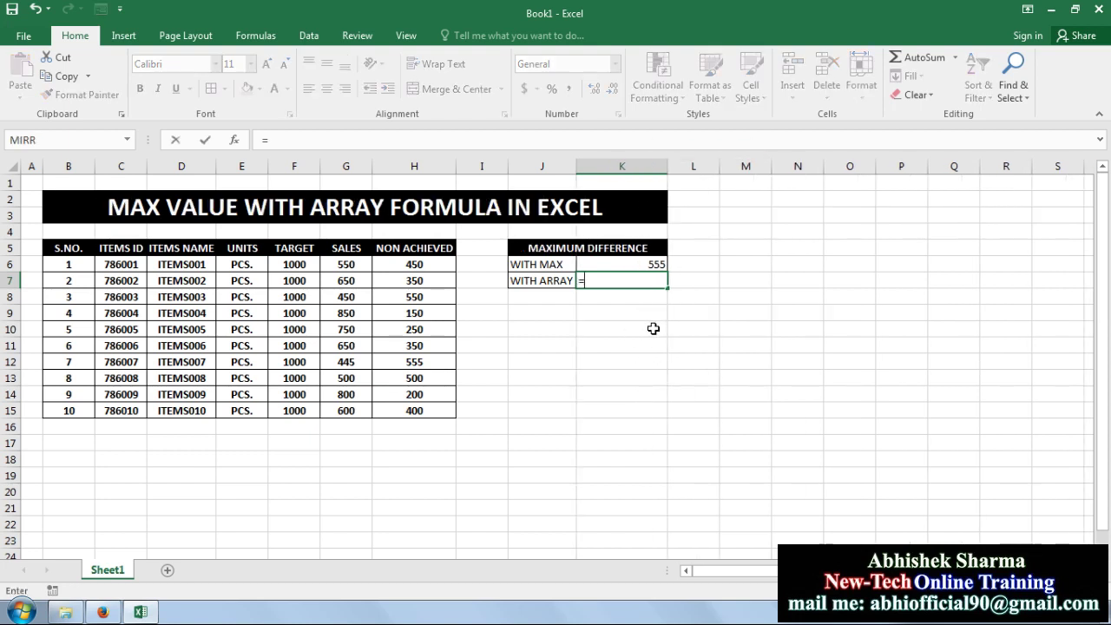
{"action": "type", "text": "MAX"}
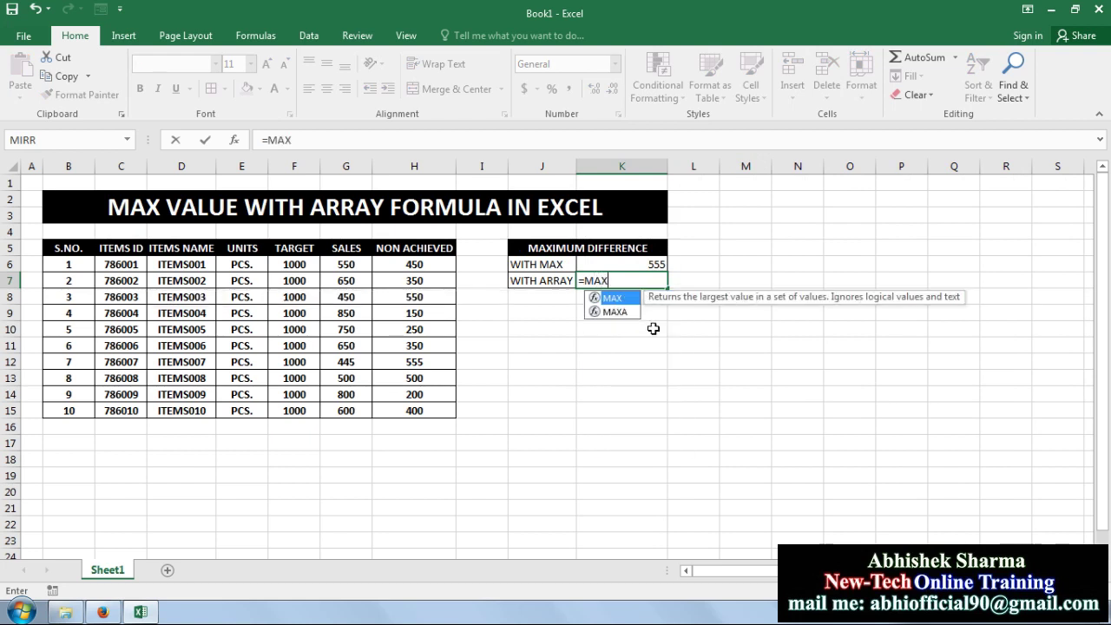
{"action": "type", "text": "("}
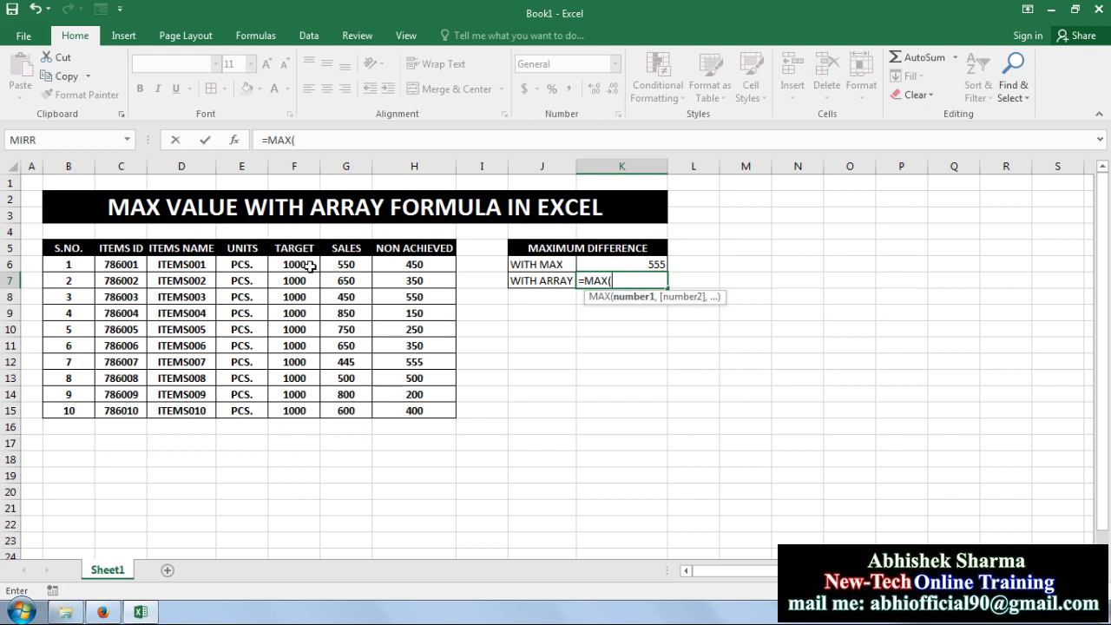
{"action": "left_click_drag", "start_coordinate": [308, 264], "coordinate": [306, 349]}
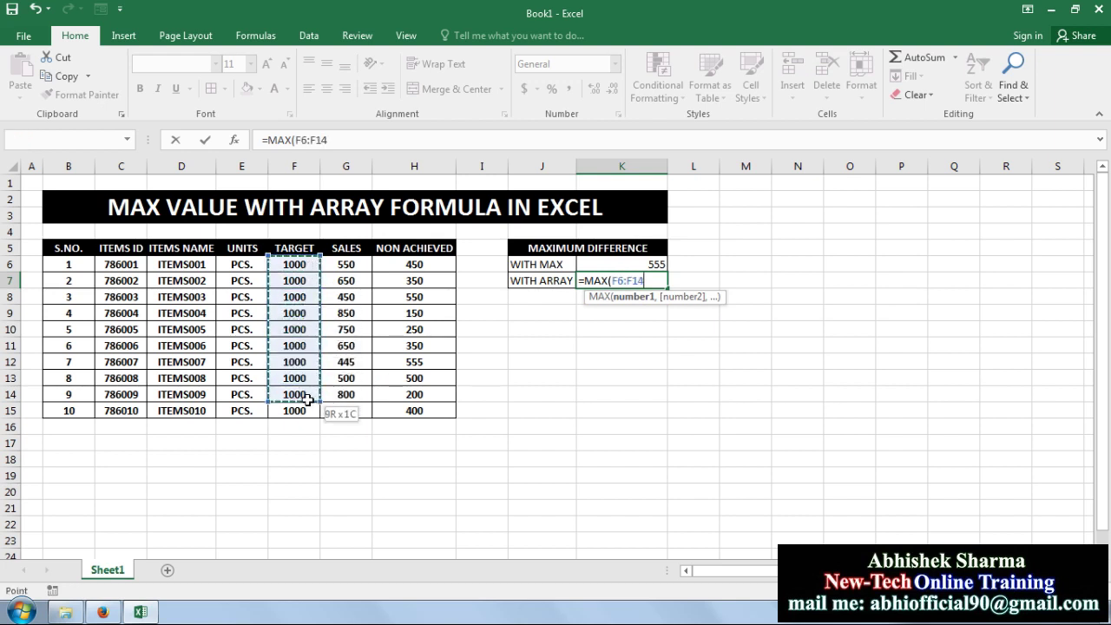
{"action": "left_click_drag", "start_coordinate": [307, 349], "coordinate": [295, 410]}
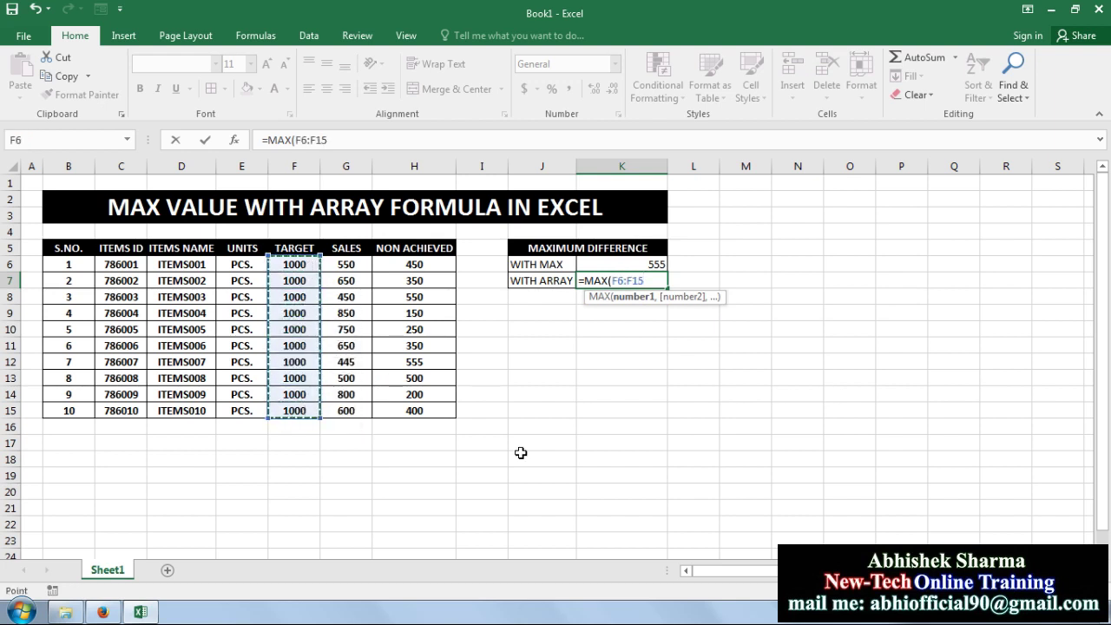
{"action": "type", "text": "-"}
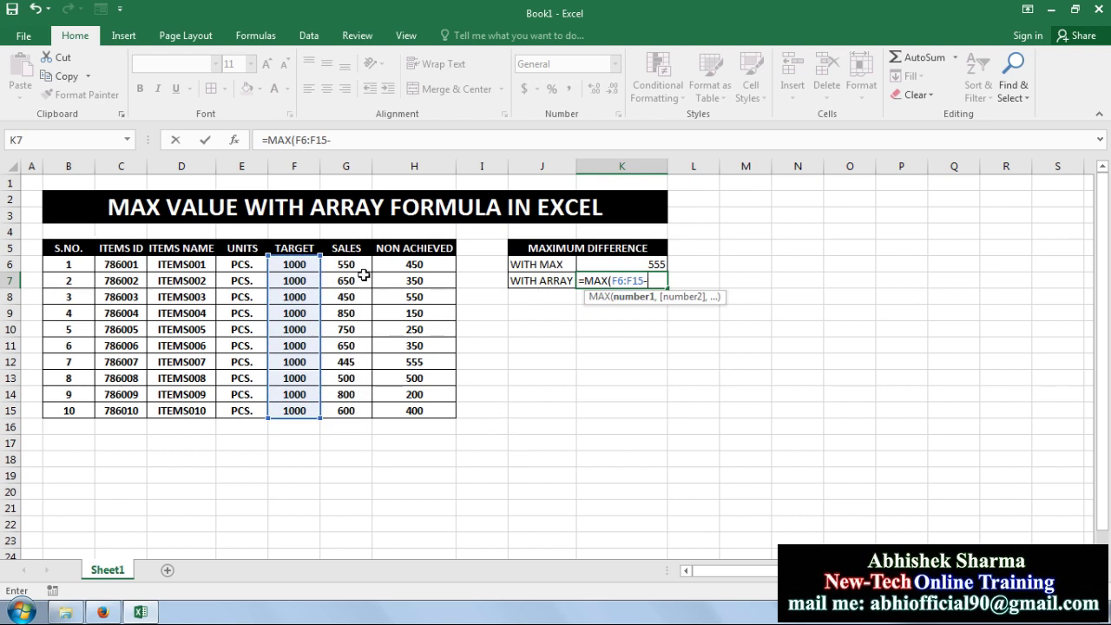
{"action": "left_click_drag", "start_coordinate": [362, 265], "coordinate": [359, 412]}
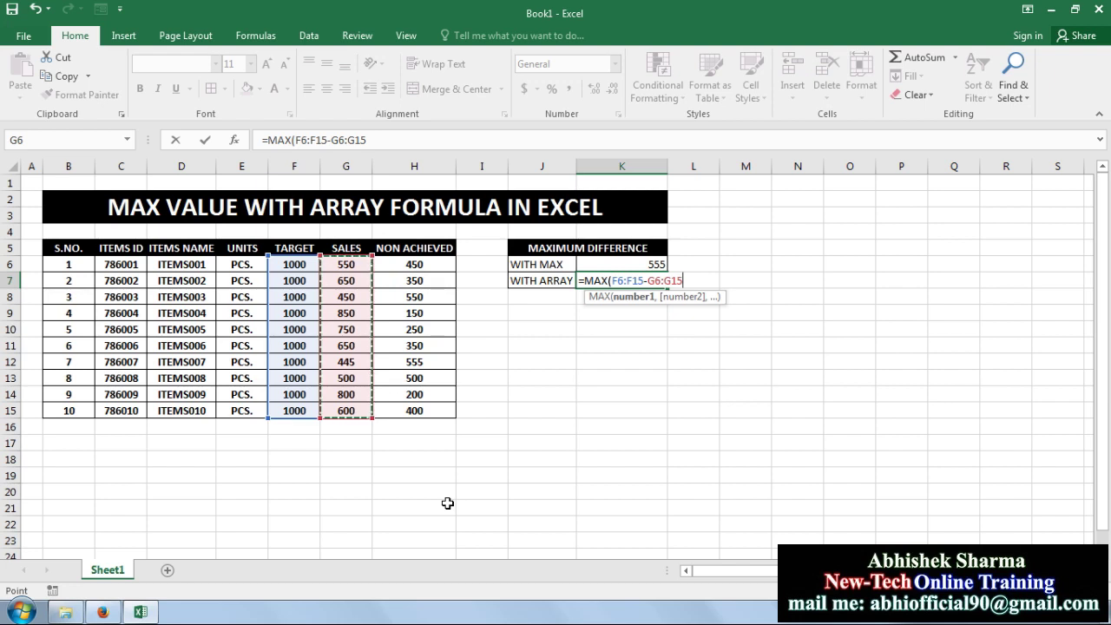
{"action": "key", "text": "ctrl+shift+Return"}
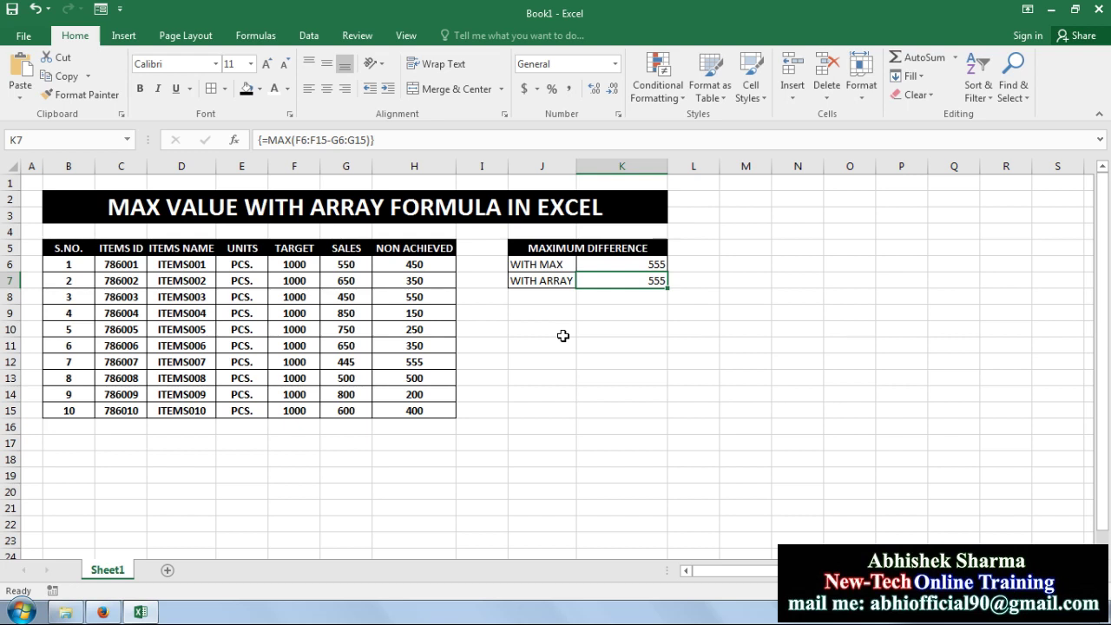
{"action": "left_click_drag", "start_coordinate": [551, 265], "coordinate": [605, 277]}
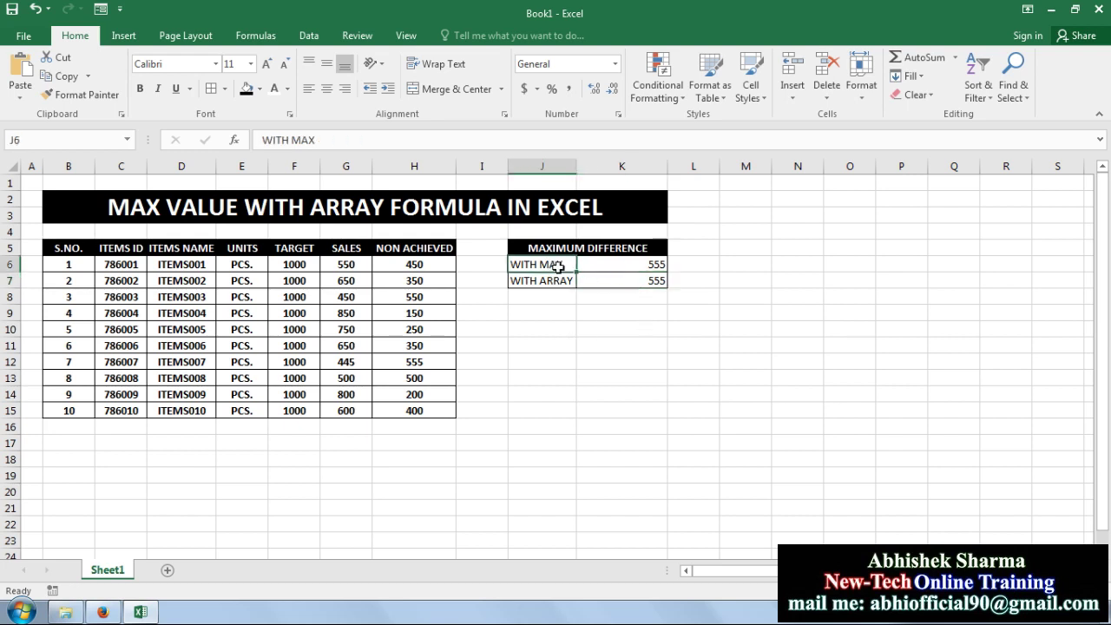
Step: Centre and bold the WITH MAX and WITH ARRAY labels and results in J6:K7
{"action": "left_click", "coordinate": [327, 94]}
{"action": "left_click", "coordinate": [608, 402]}
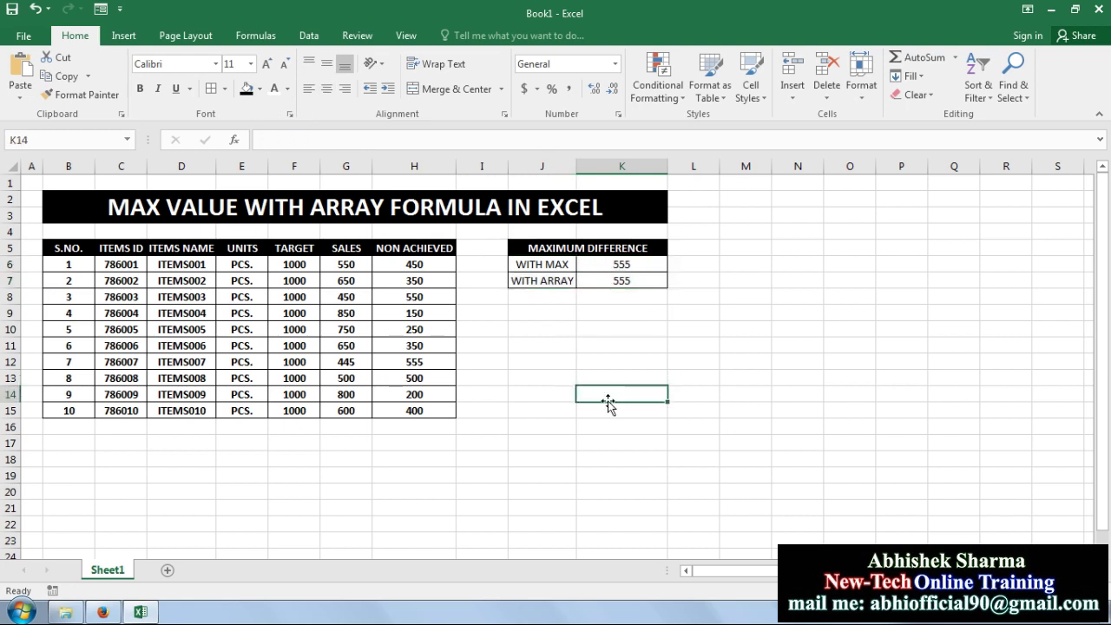
{"action": "left_click_drag", "start_coordinate": [542, 264], "coordinate": [589, 279]}
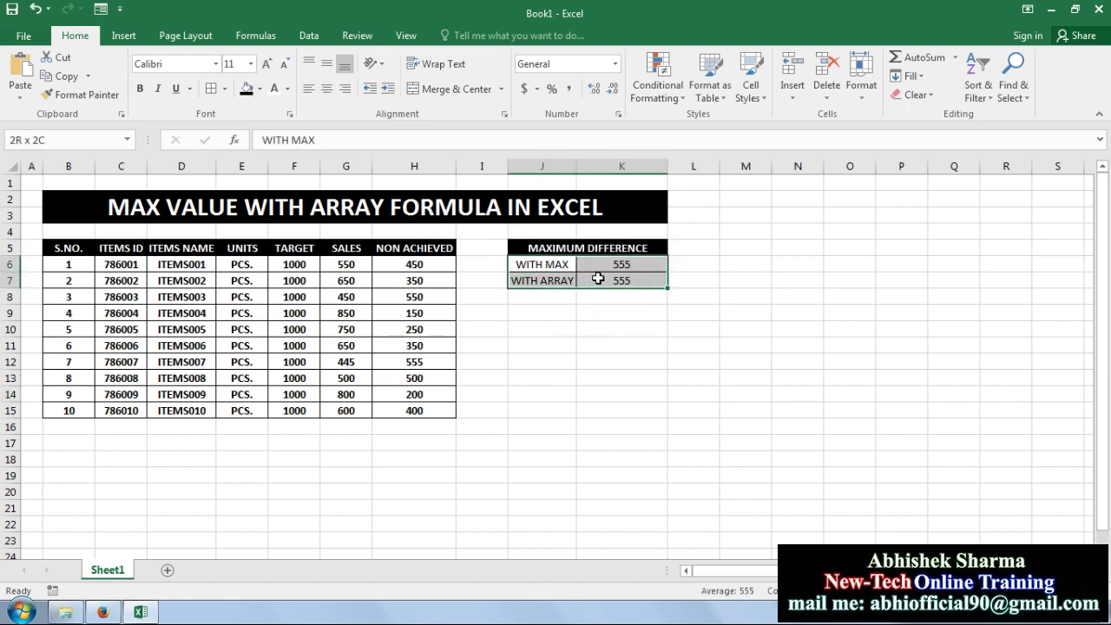
{"action": "left_click", "coordinate": [140, 89]}
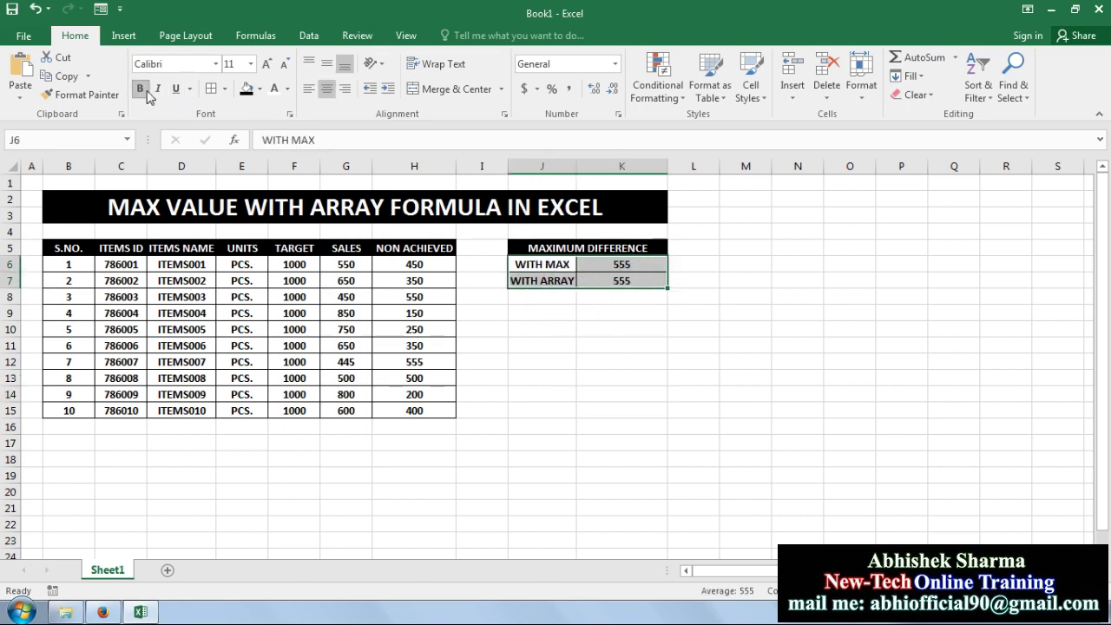
{"action": "left_click", "coordinate": [606, 412]}
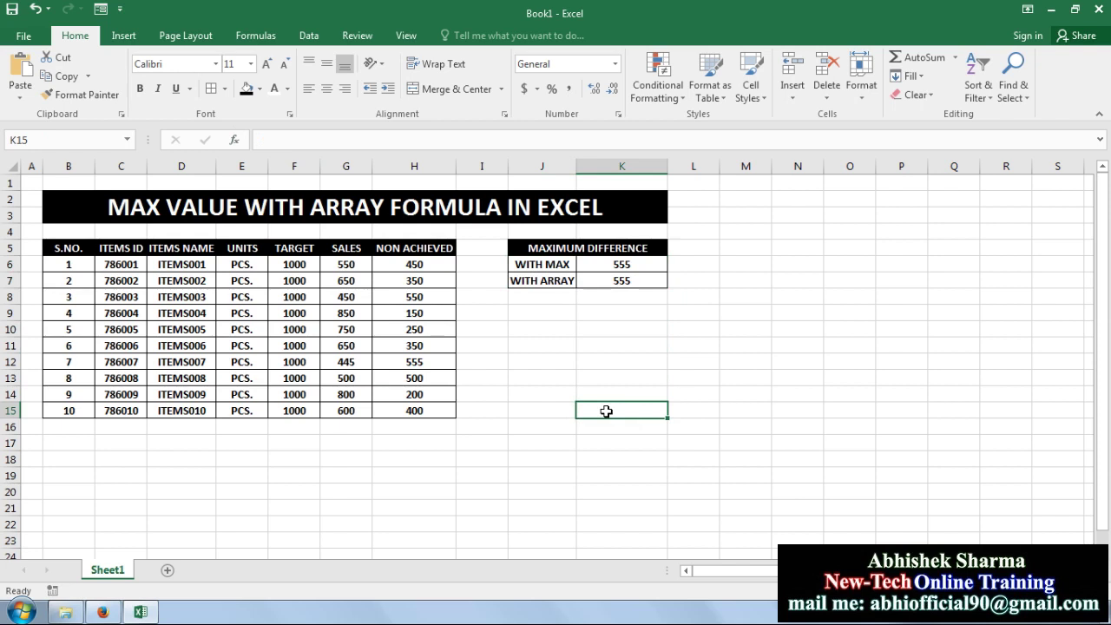